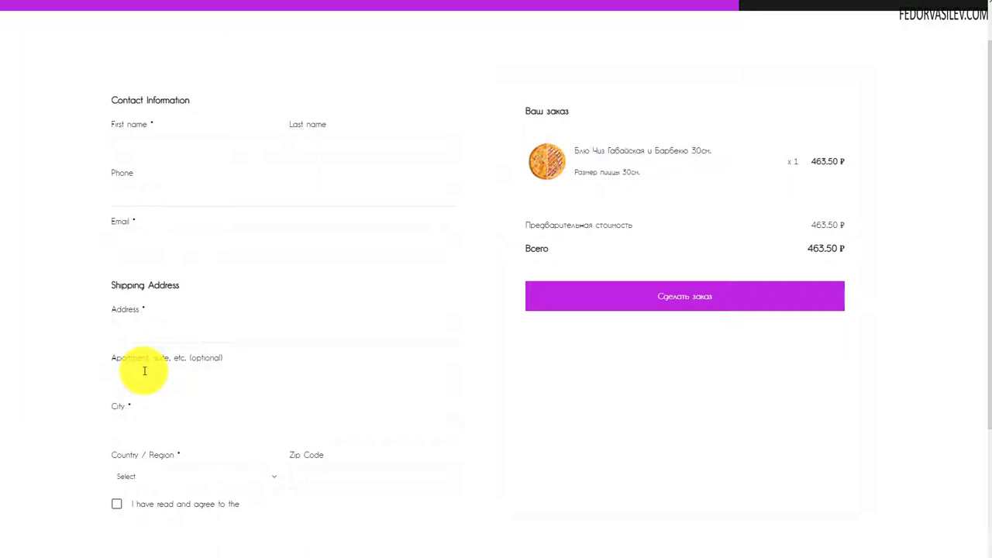
Step: Rename the system page Checkout Page as "Страница Оформления Заказа" in its settings and save
scroll(439, 300, up, 1)
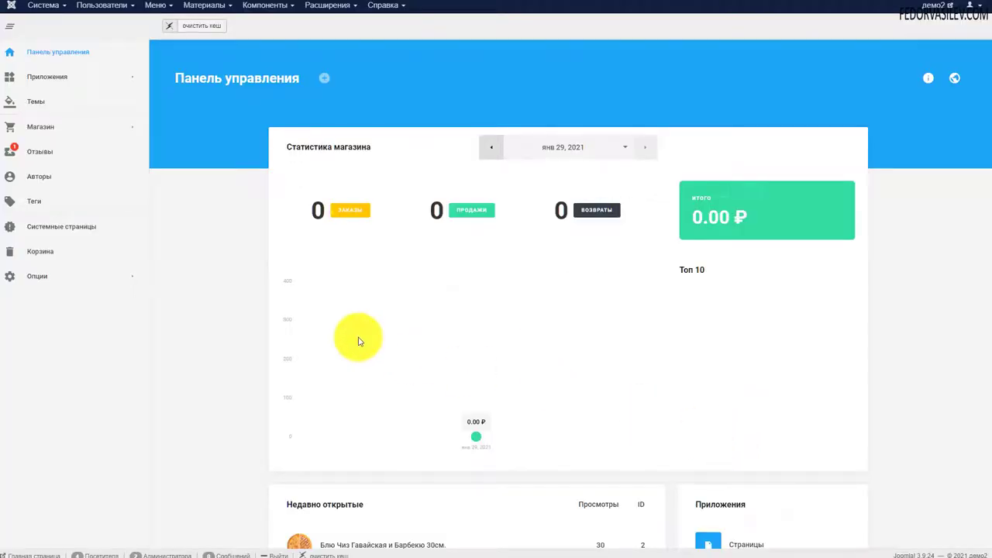
click(68, 235)
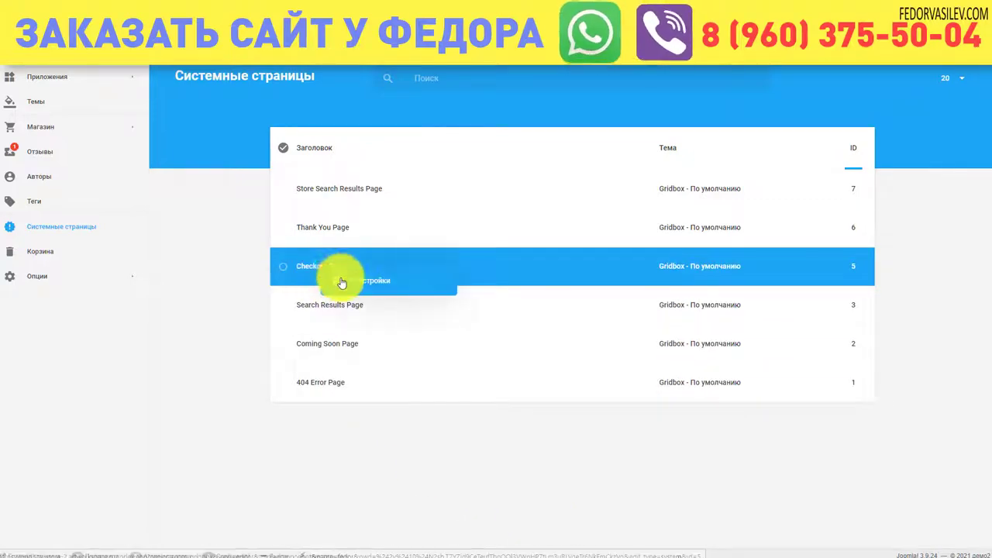
click(361, 283)
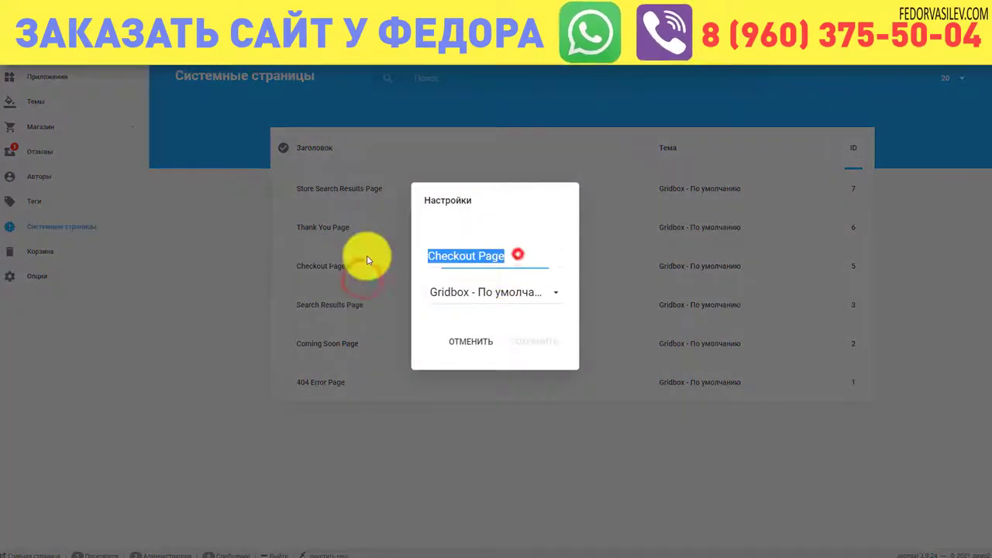
key(BackSpace)
right_click(455, 252)
click(467, 339)
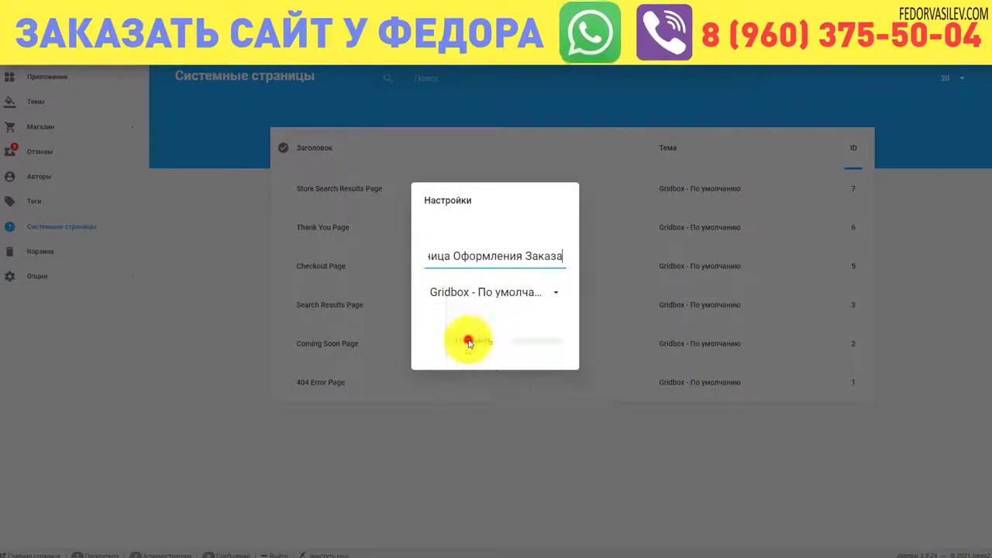
click(532, 342)
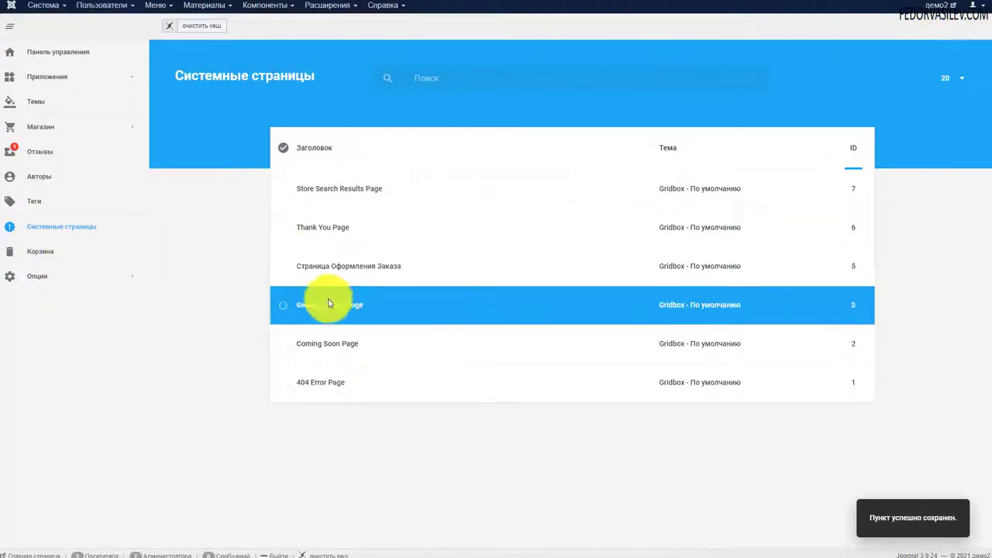
Step: Open the Страница Оформления Заказа page in the visual editor and examine its customer form and order summary
click(346, 270)
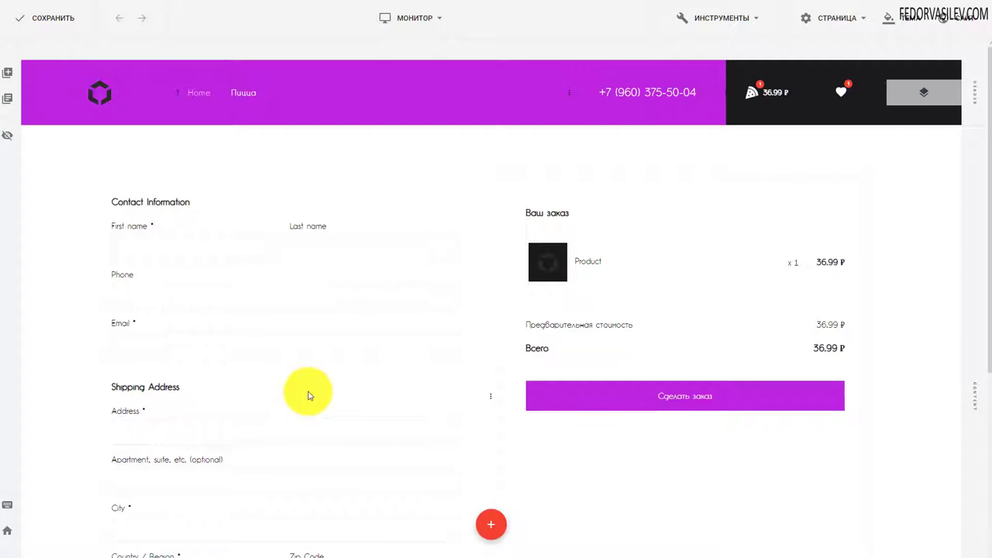
scroll(394, 303, down, 2)
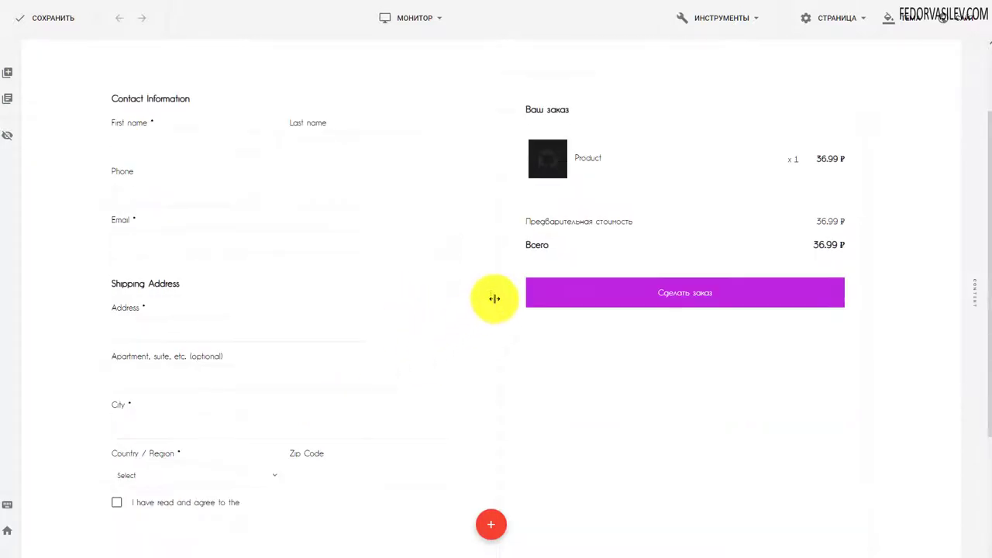
scroll(367, 371, up, 2)
mouse_move(293, 398)
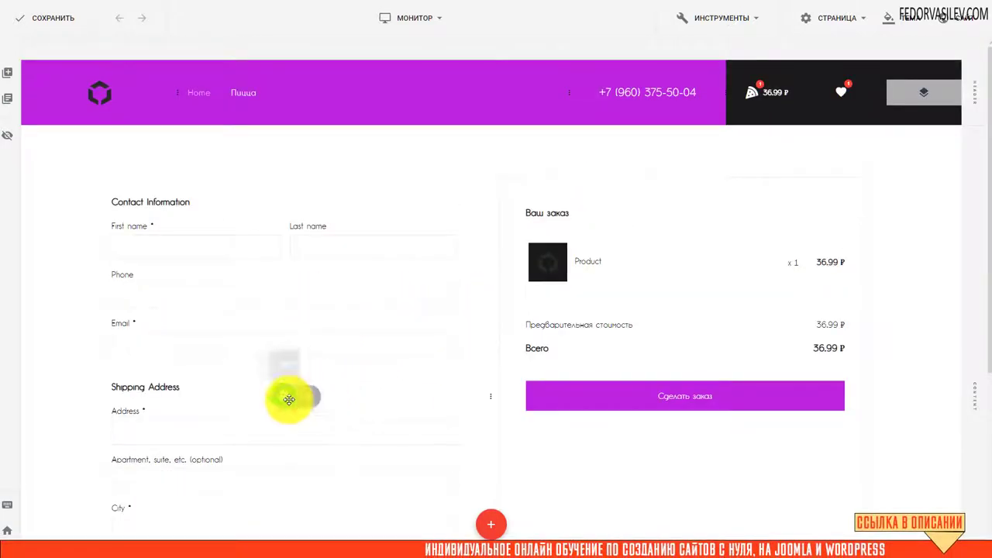
scroll(321, 328, down, 3)
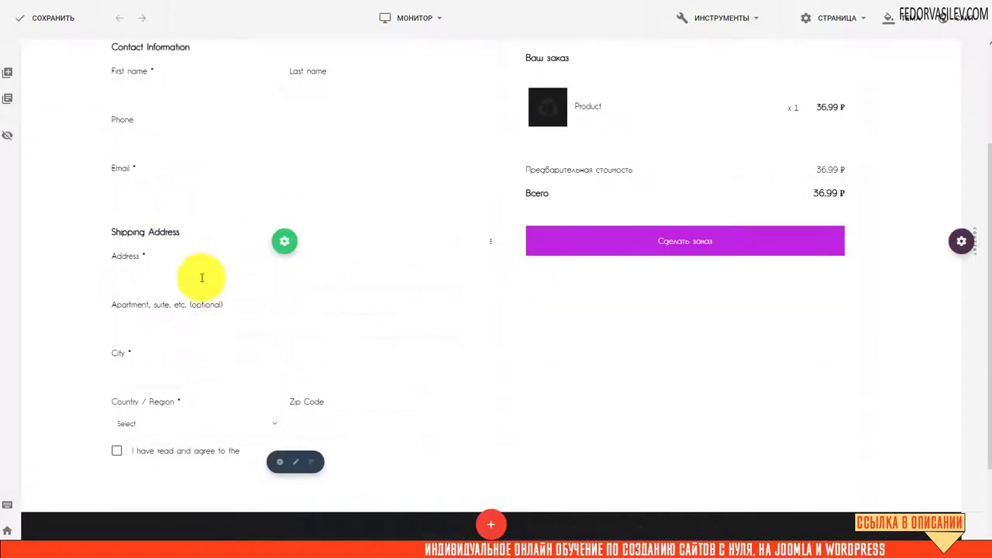
scroll(238, 347, up, 3)
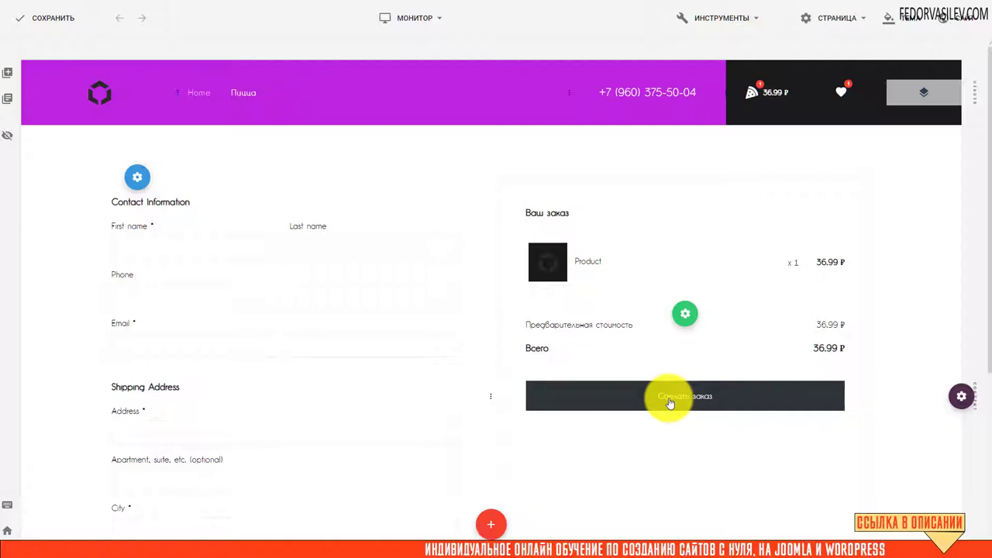
scroll(740, 293, down, 1)
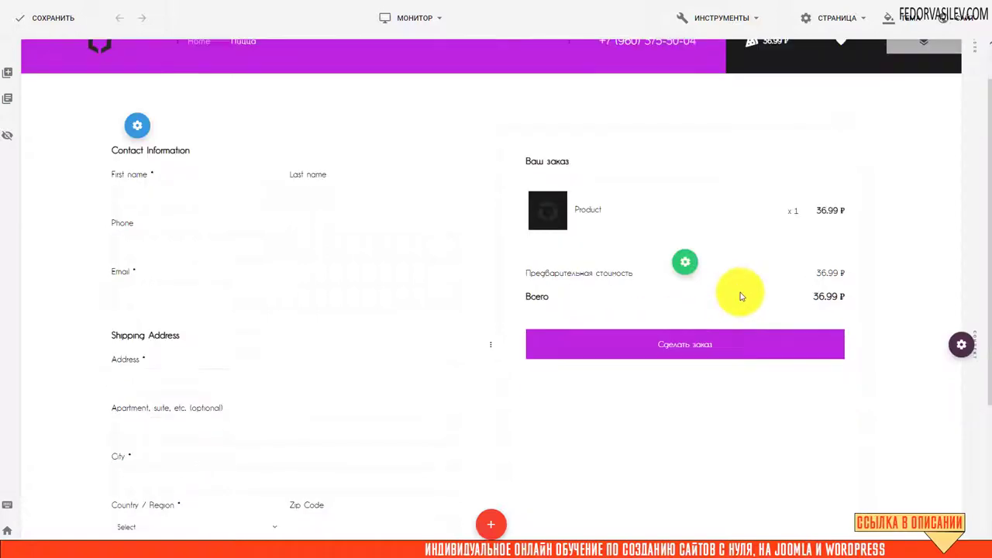
scroll(698, 299, down, 4)
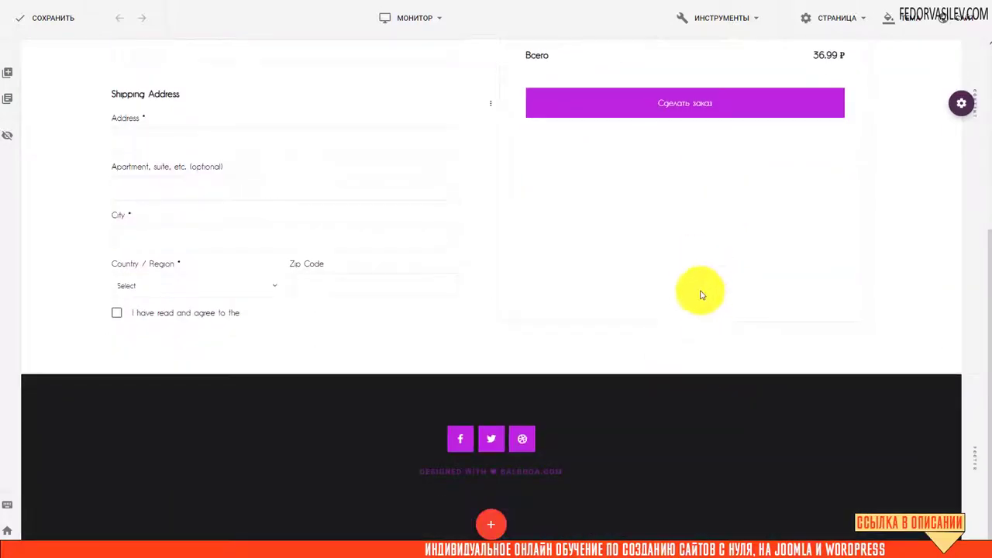
scroll(682, 293, up, 4)
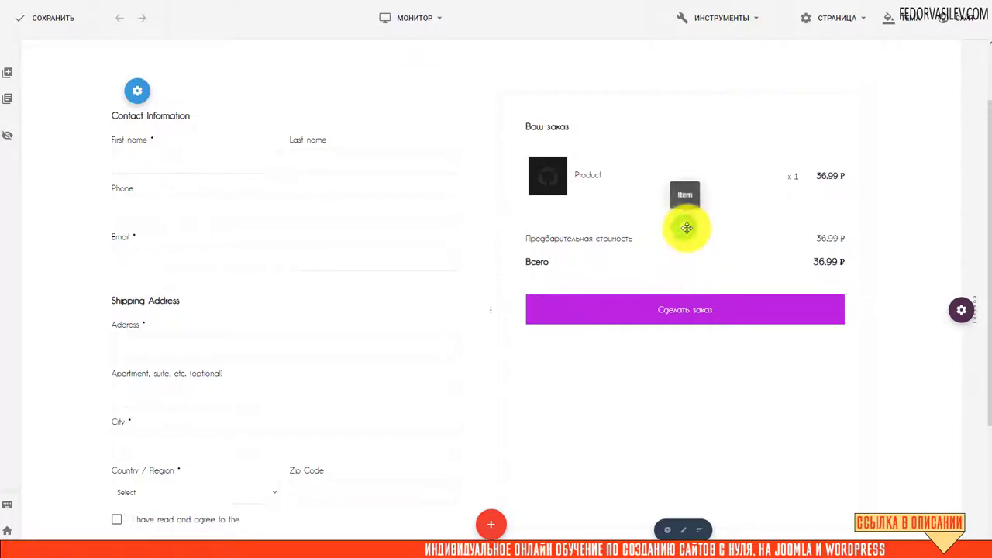
drag(681, 229, 682, 133)
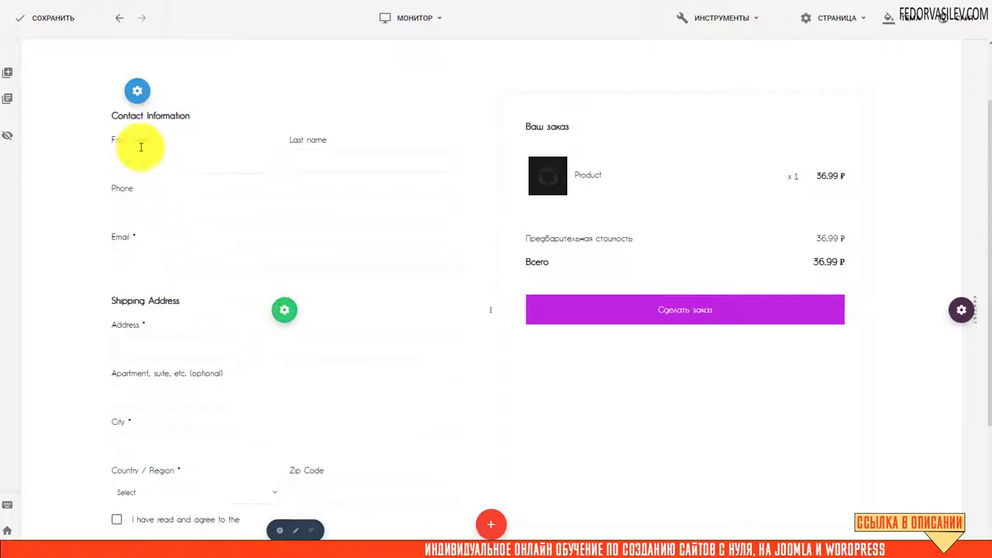
scroll(387, 182, down, 2)
scroll(233, 310, up, 2)
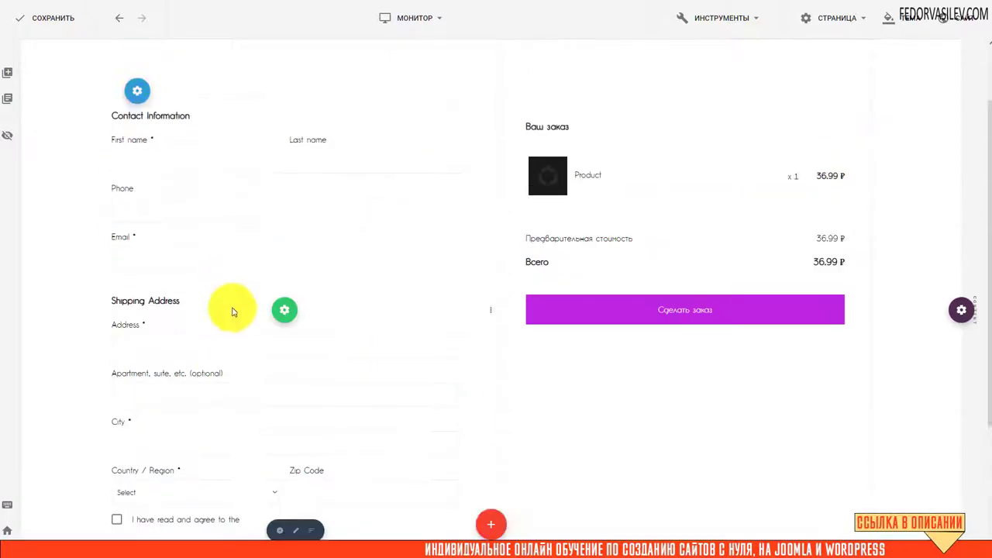
scroll(372, 302, down, 4)
scroll(341, 280, up, 2)
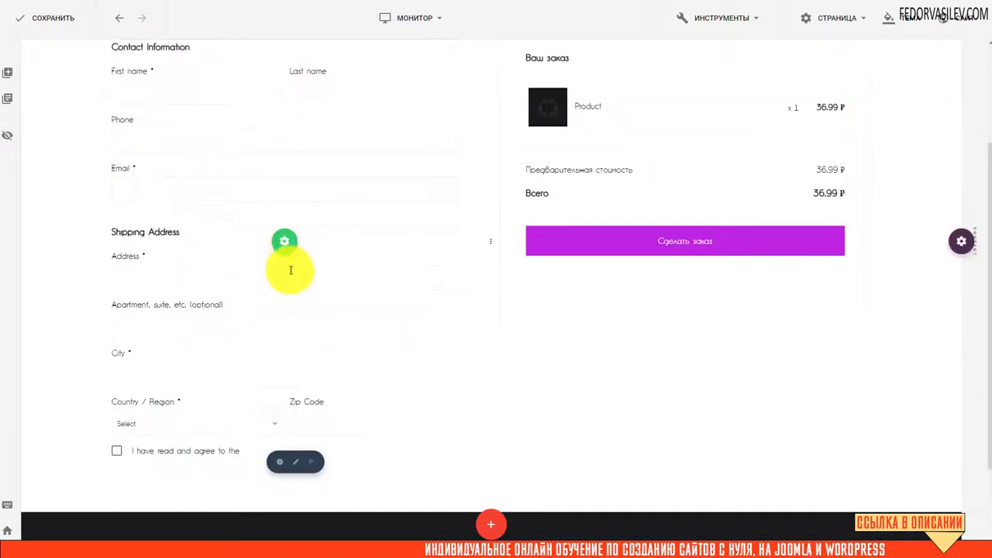
Step: Open the customer information form's settings, move the settings window nearer the form and review the field list
click(308, 241)
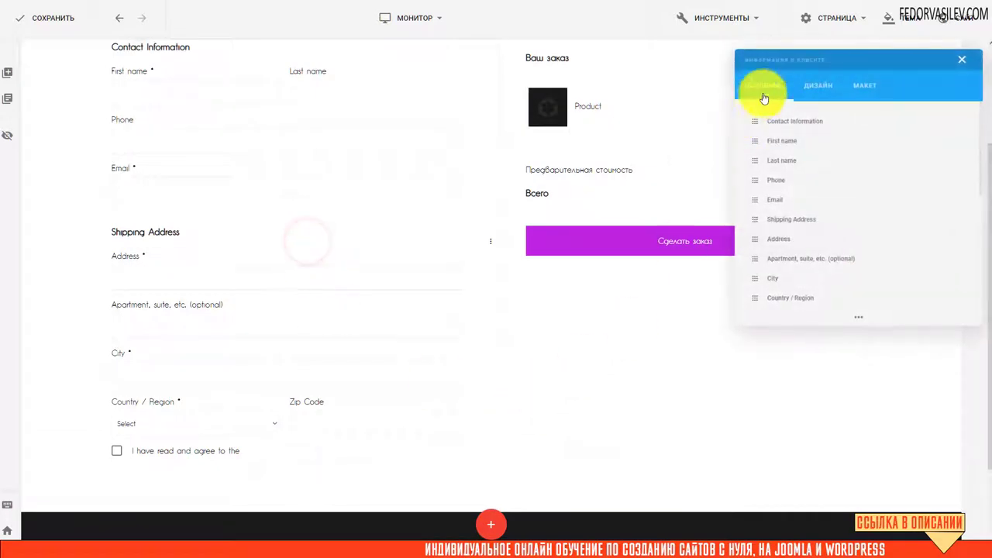
drag(793, 60, 582, 100)
scroll(565, 225, down, 3)
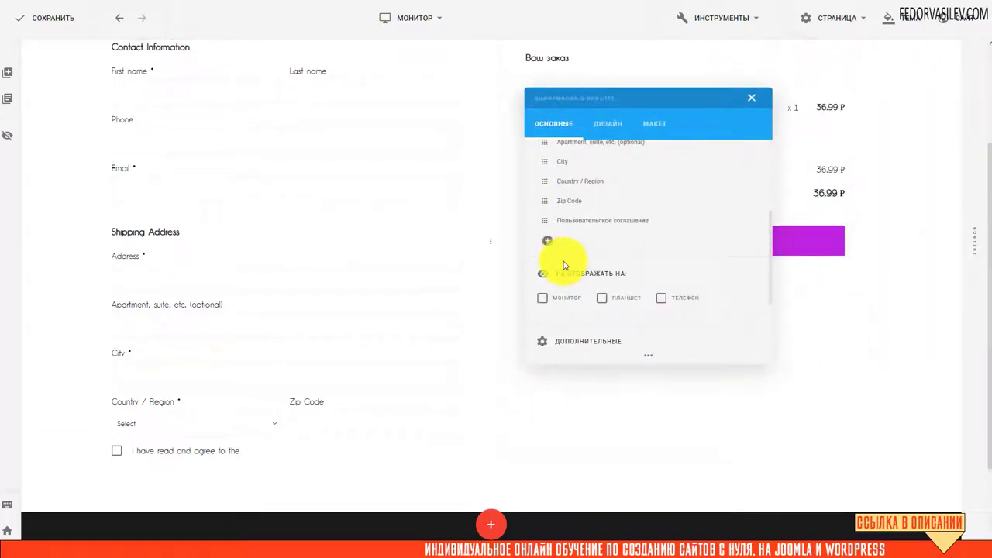
scroll(564, 264, up, 3)
scroll(124, 186, up, 2)
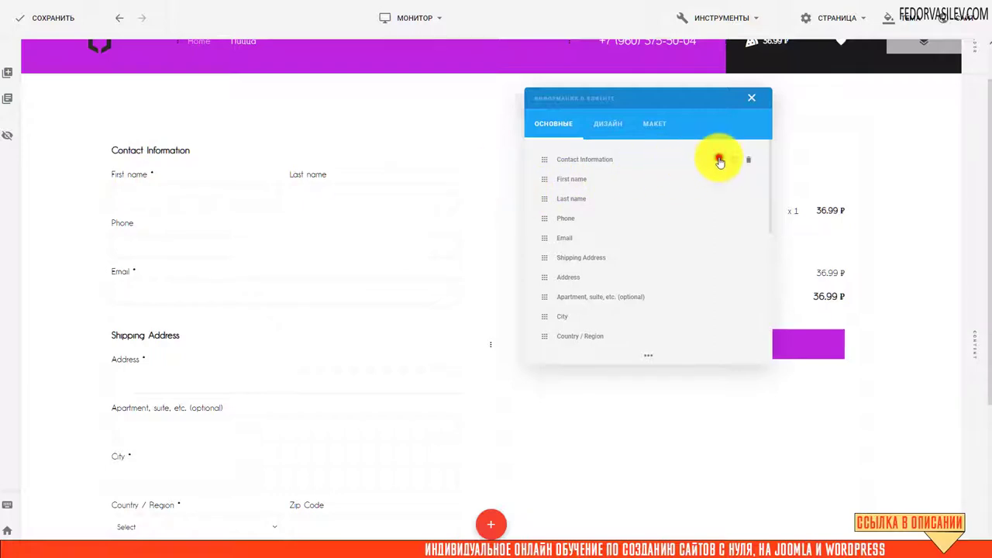
click(719, 160)
drag(496, 249, 215, 248)
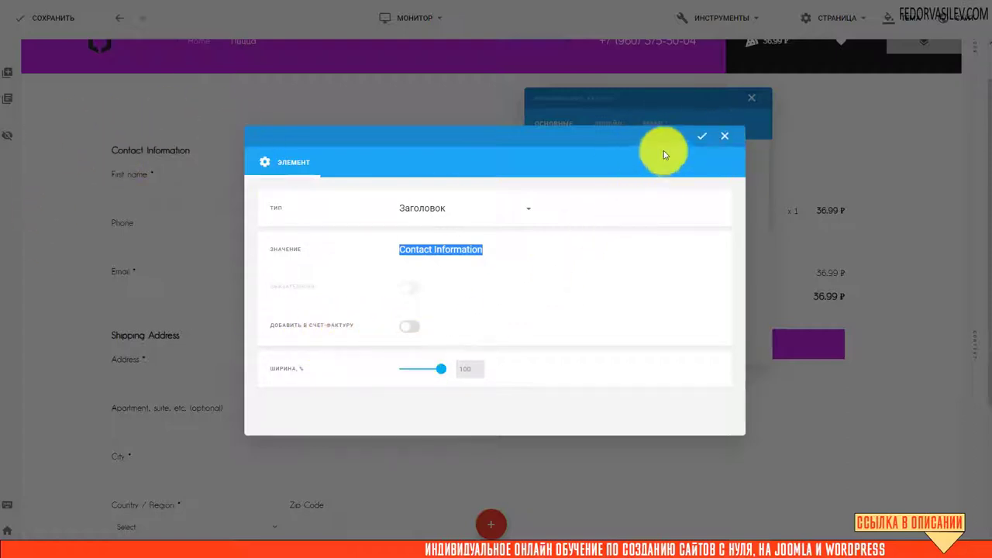
click(725, 136)
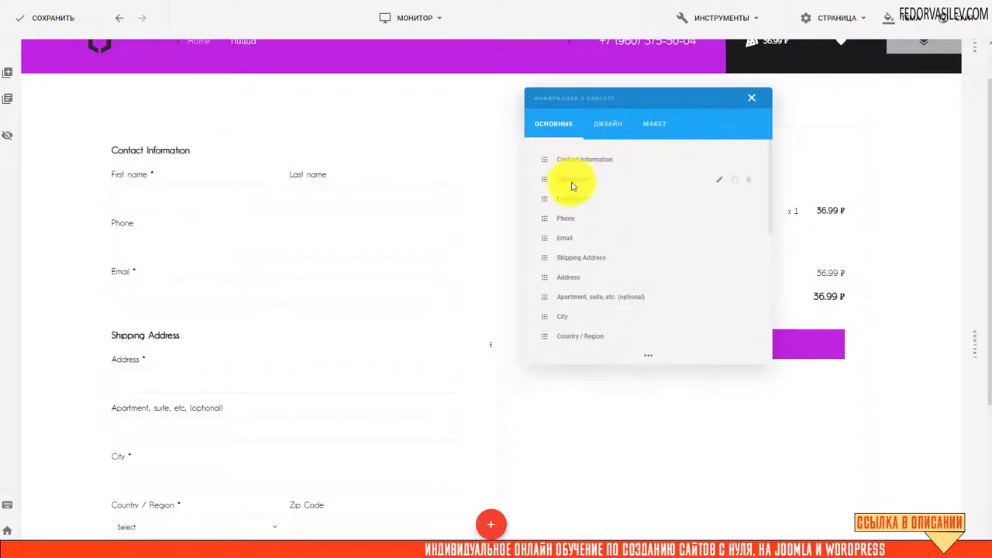
Step: Open the First name field for editing and set its label to "Имя"
click(719, 181)
drag(453, 251, 347, 266)
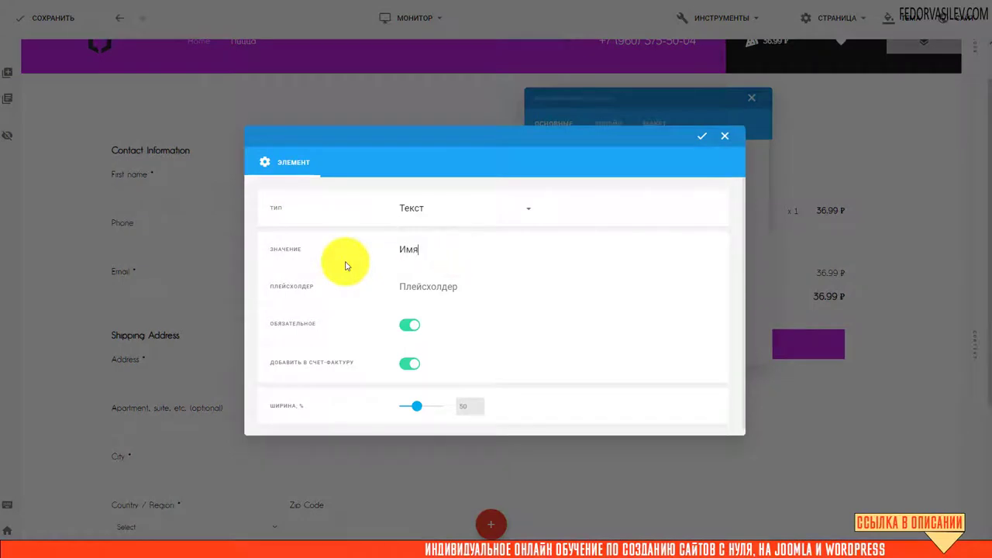
click(421, 285)
click(464, 285)
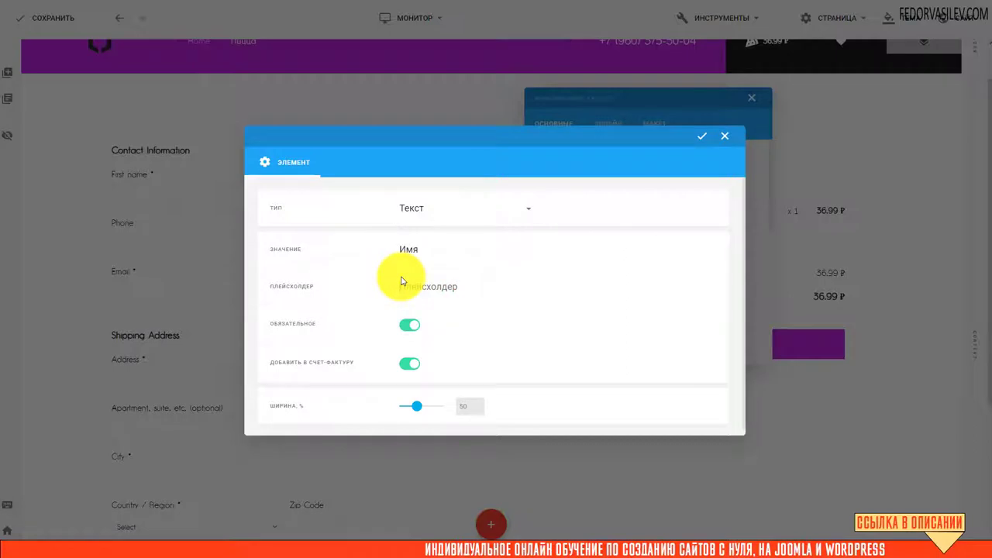
Step: Try switching the Имя field's required option off and back on, leaving its placeholder empty
click(417, 330)
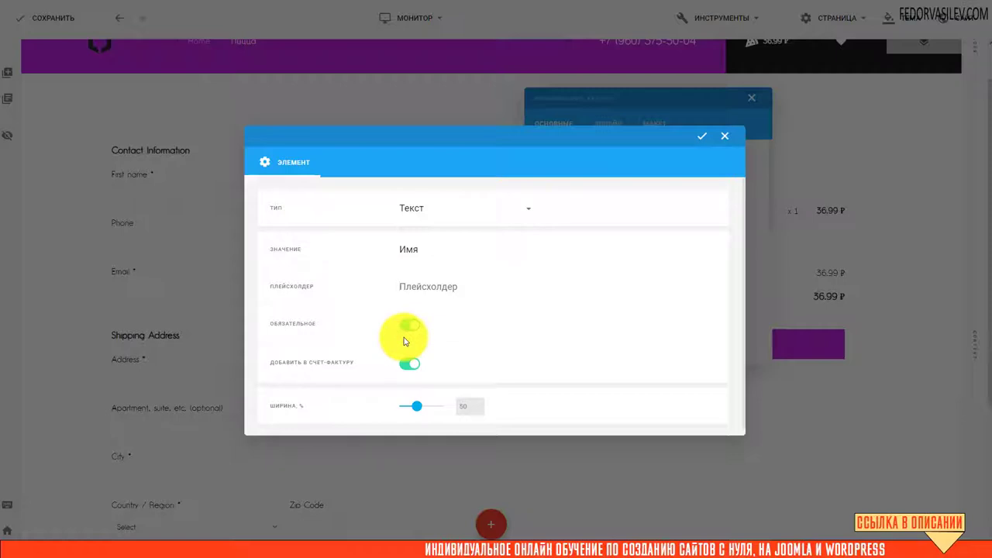
click(405, 331)
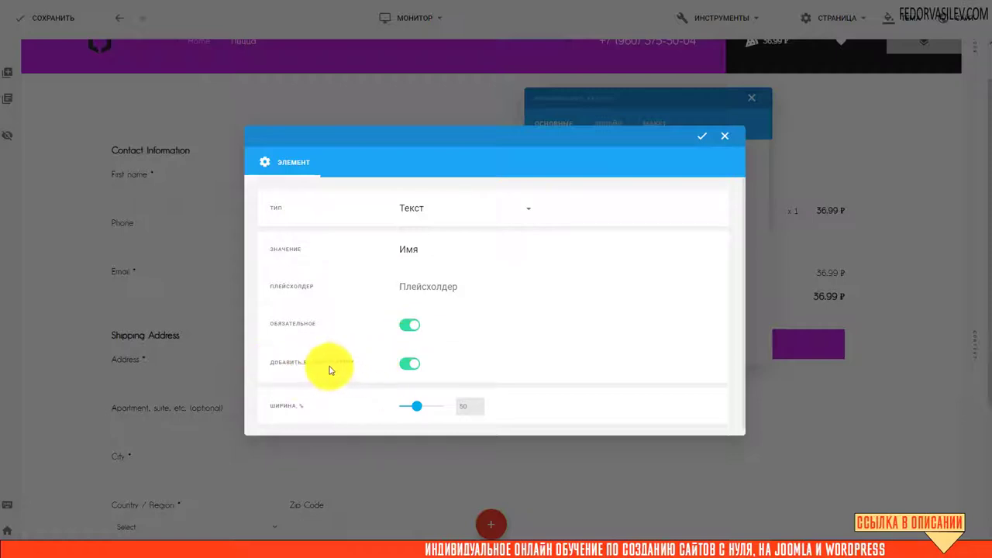
click(494, 291)
scroll(493, 297, down, 1)
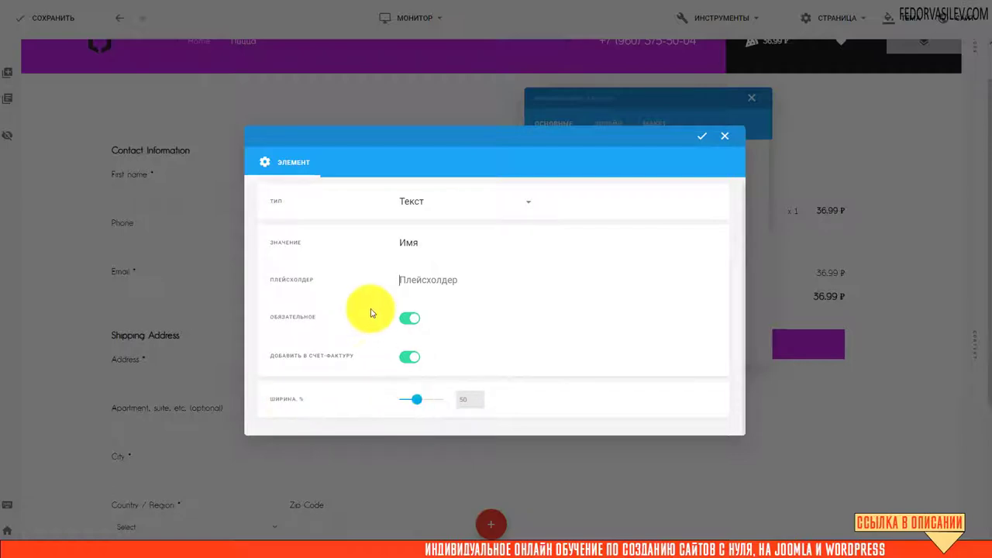
scroll(404, 248, up, 1)
Step: Review the available field types, keep the type Текст for the Имя field and apply its settings
click(412, 208)
scroll(439, 356, down, 2)
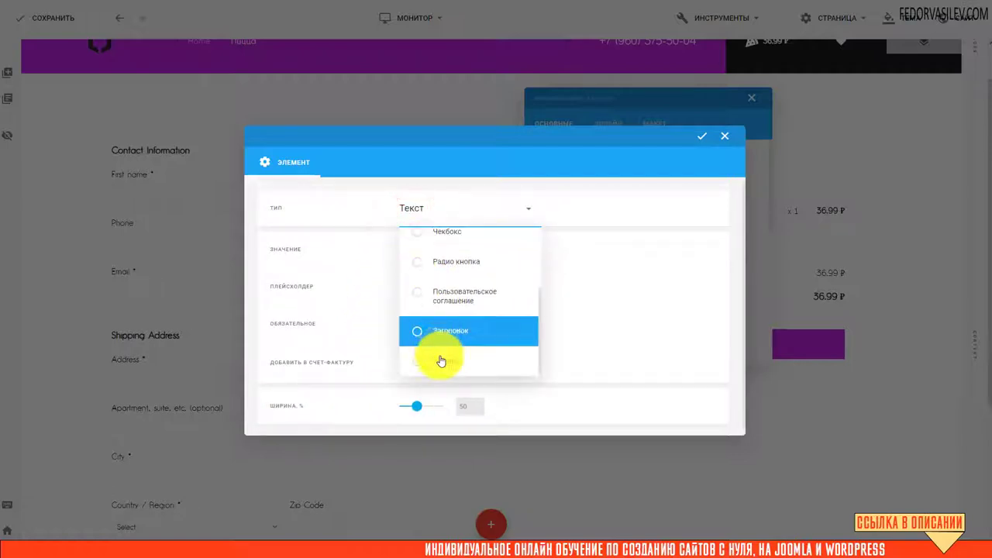
scroll(445, 286, up, 2)
click(359, 207)
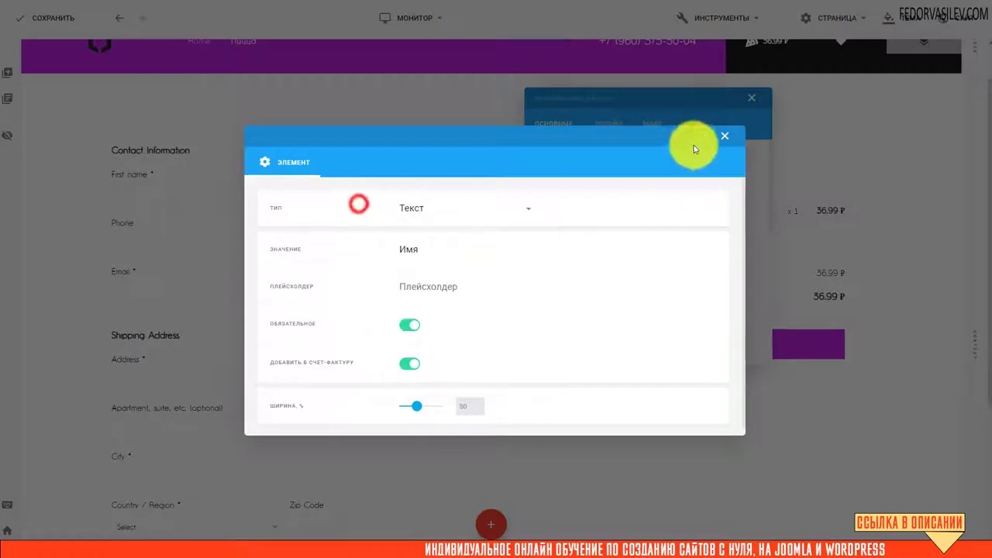
click(703, 137)
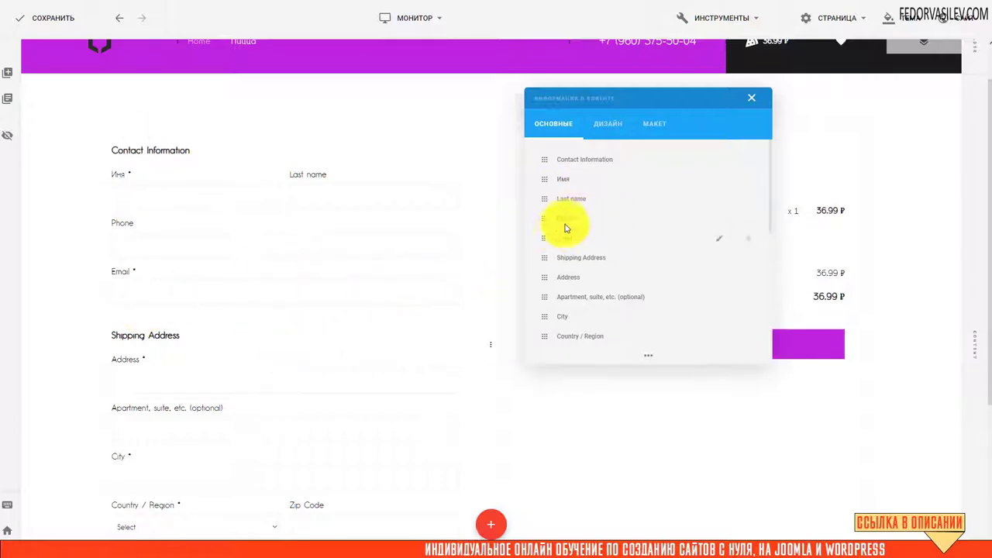
Step: Delete the Zip Code and Country / Region fields from the customer information form
scroll(460, 328, down, 2)
scroll(573, 267, down, 2)
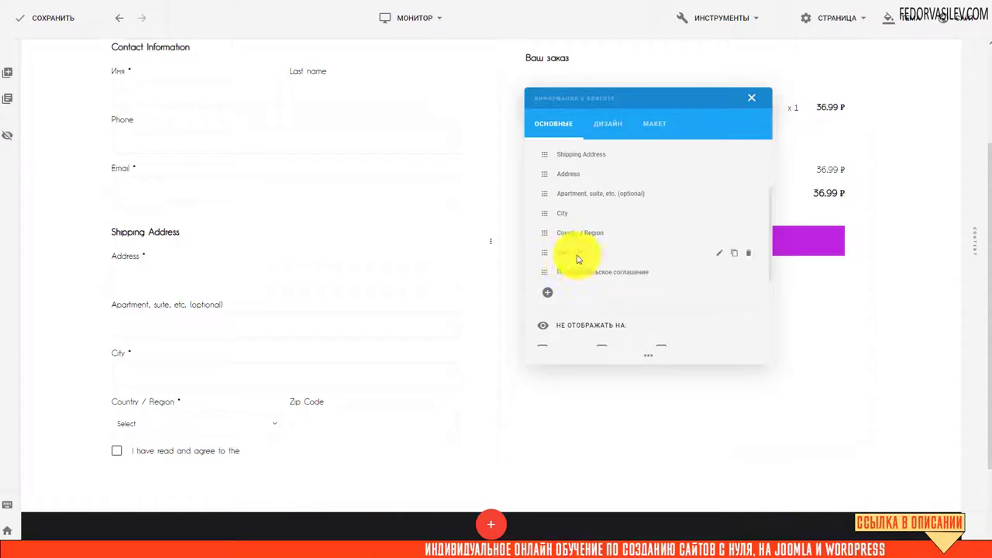
click(749, 257)
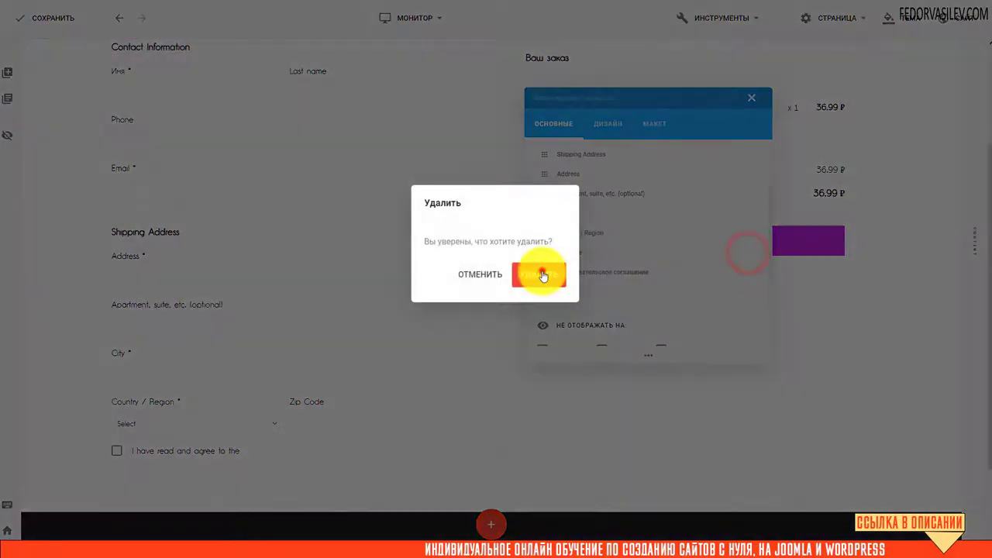
click(540, 271)
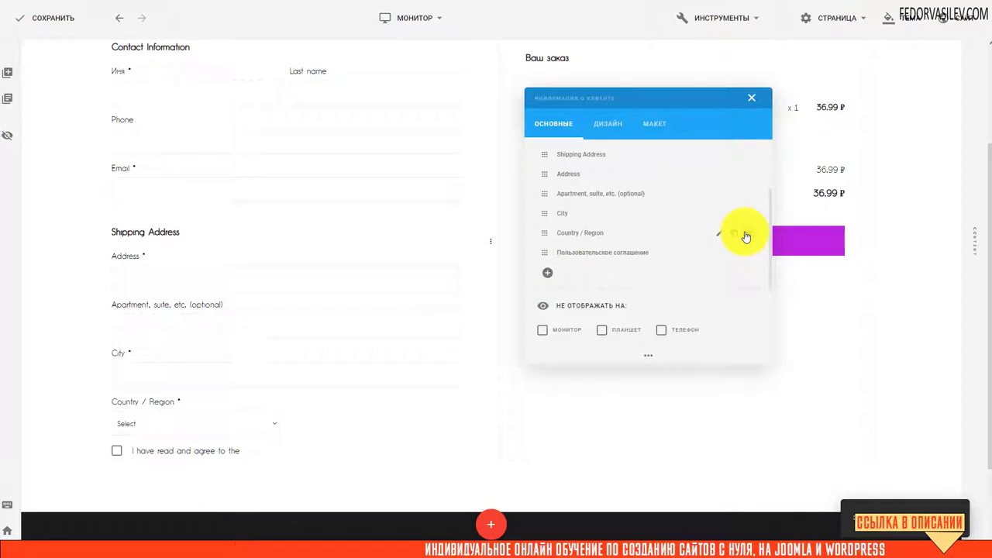
click(746, 235)
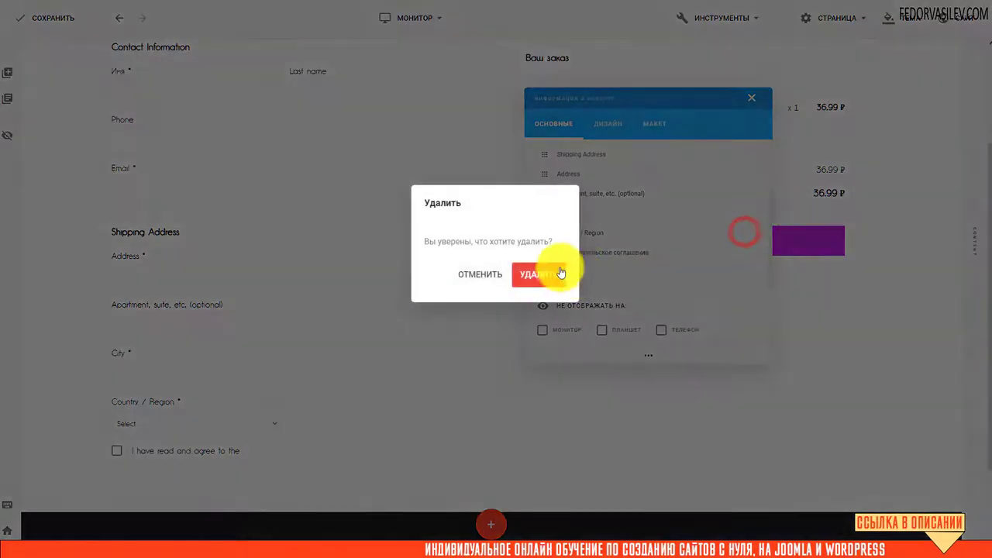
click(541, 273)
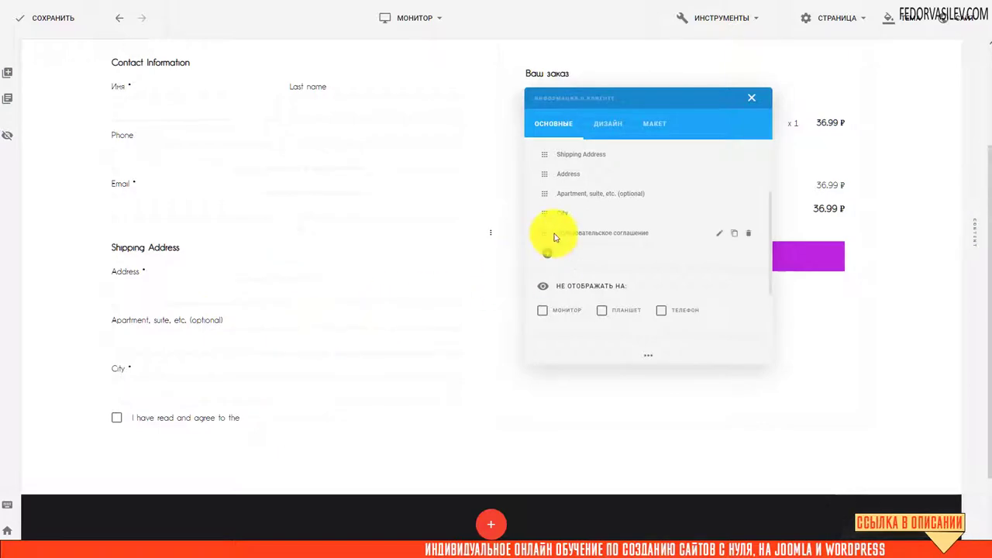
Step: Inspect the Пользовательское соглашение field's agreement text and its # link target, closing the field without saving
click(716, 234)
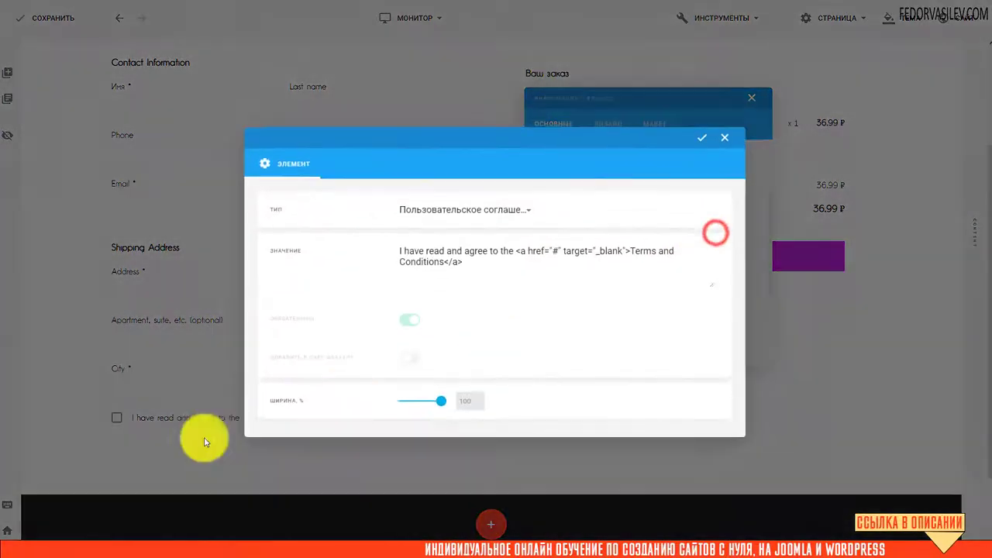
drag(476, 265, 405, 243)
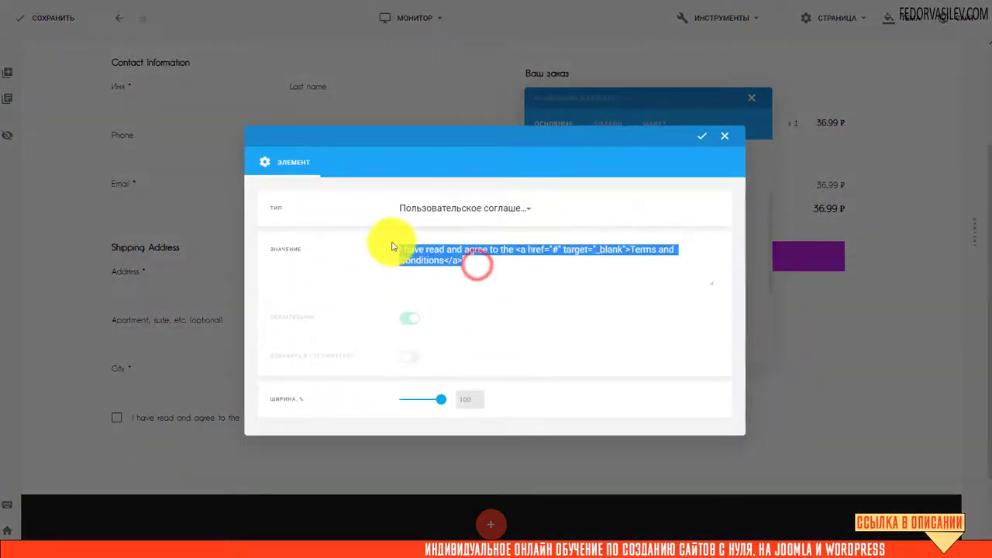
click(463, 275)
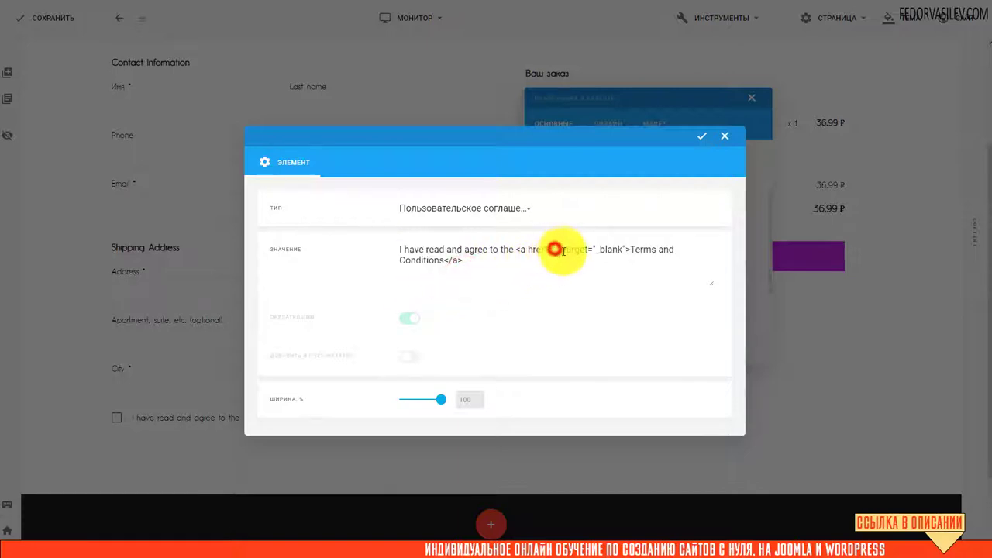
double_click(557, 249)
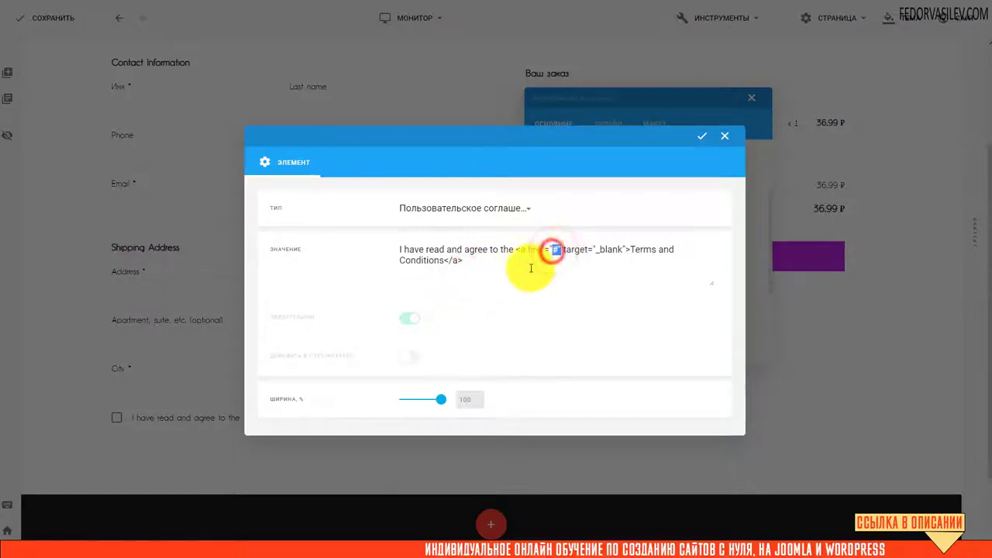
click(725, 136)
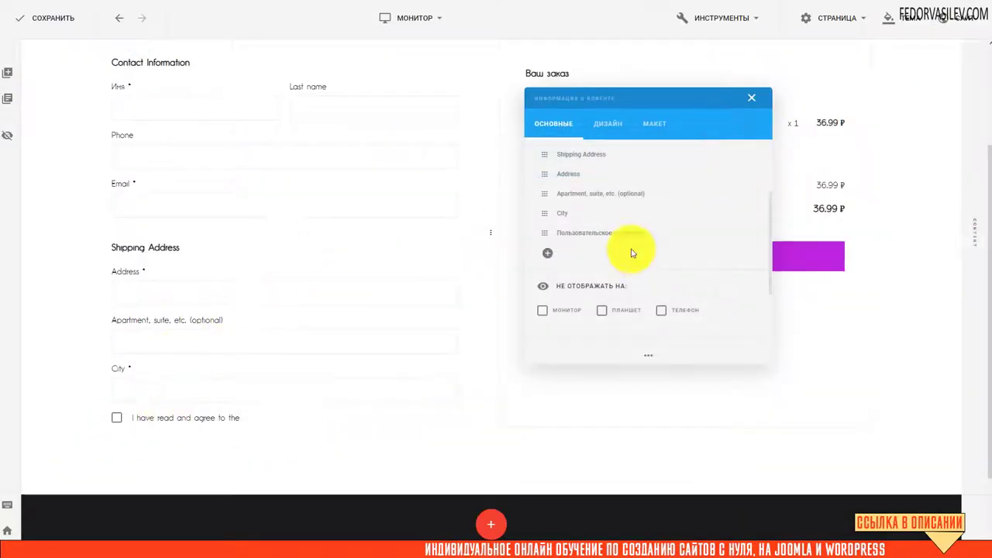
Step: Add a required element named "демо" of type Текстовое поле to the customer information form
scroll(588, 265, up, 3)
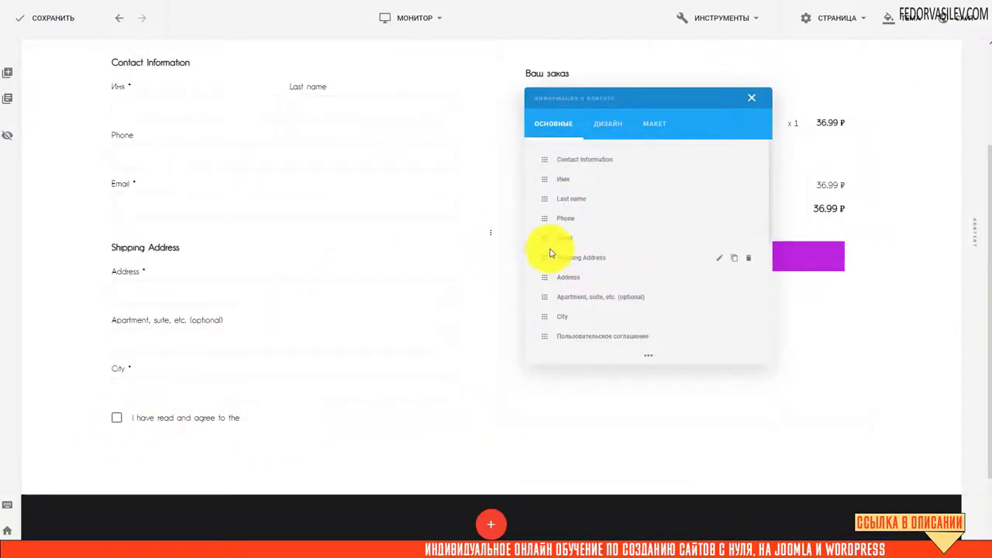
scroll(631, 215, down, 5)
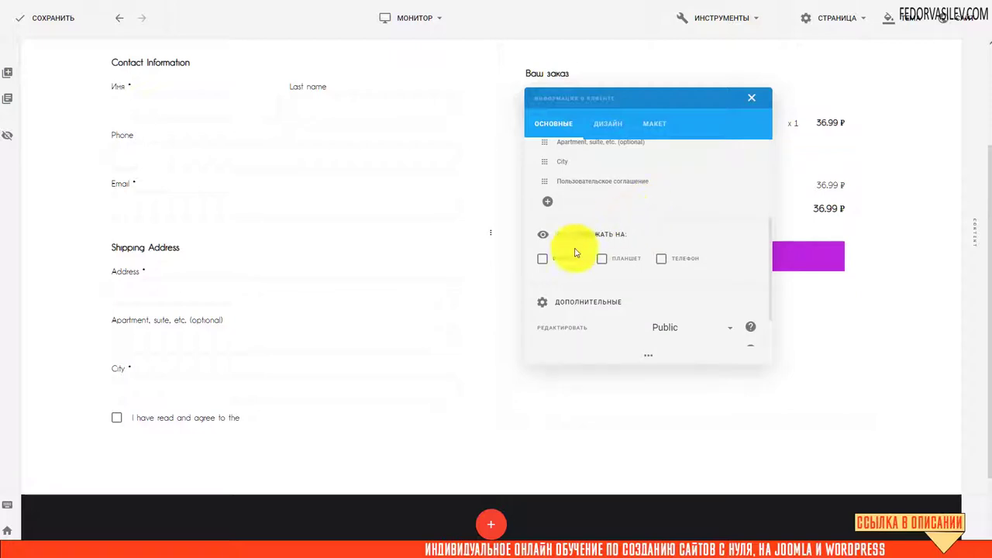
click(548, 202)
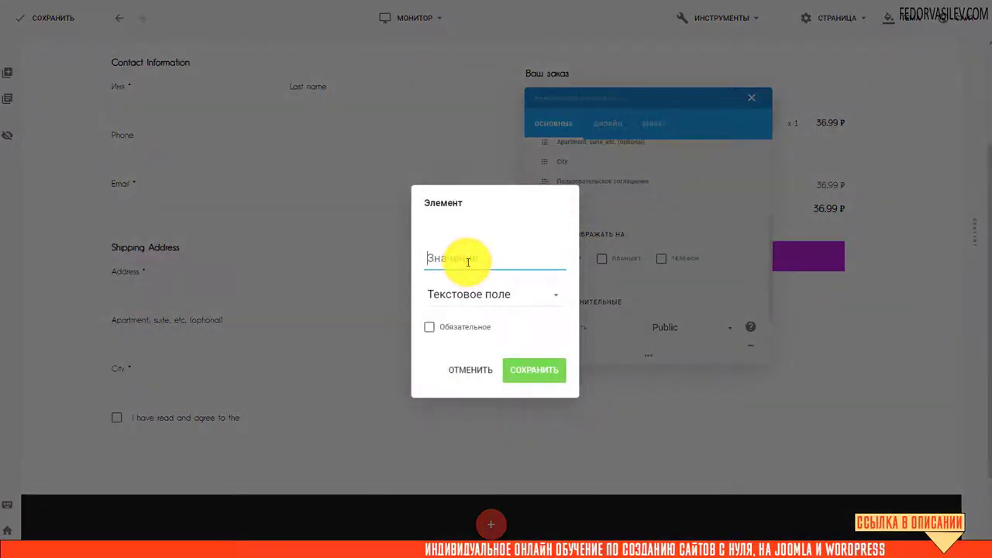
click(534, 296)
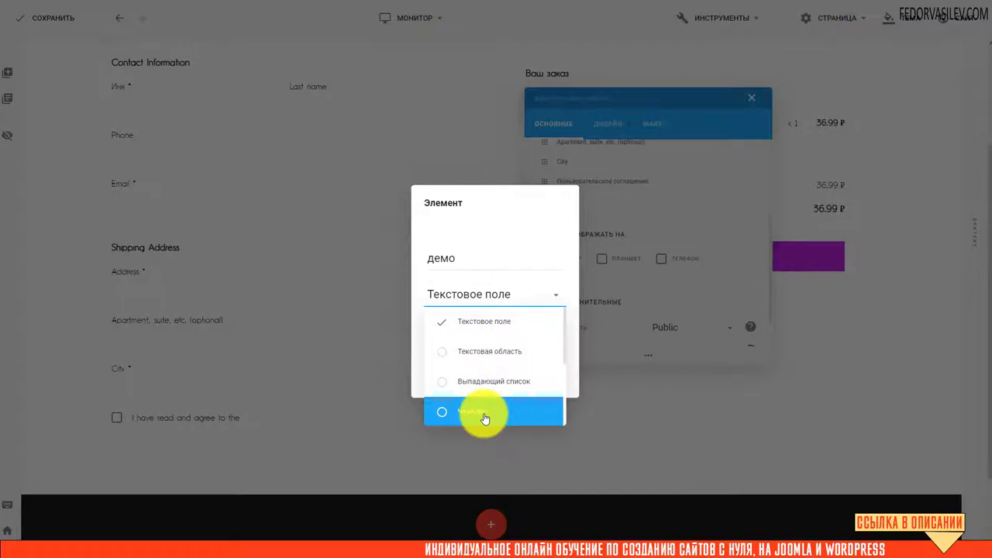
scroll(482, 414, down, 3)
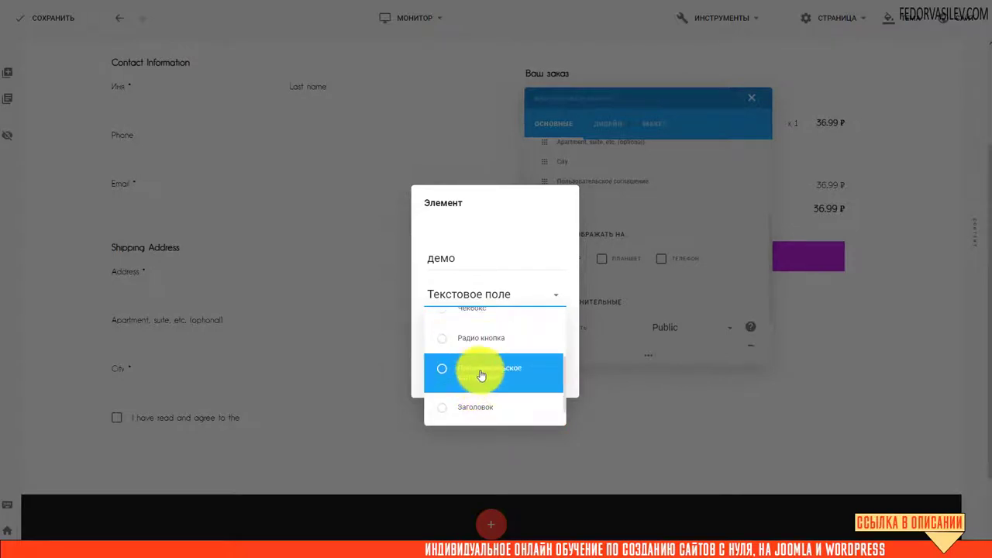
click(511, 225)
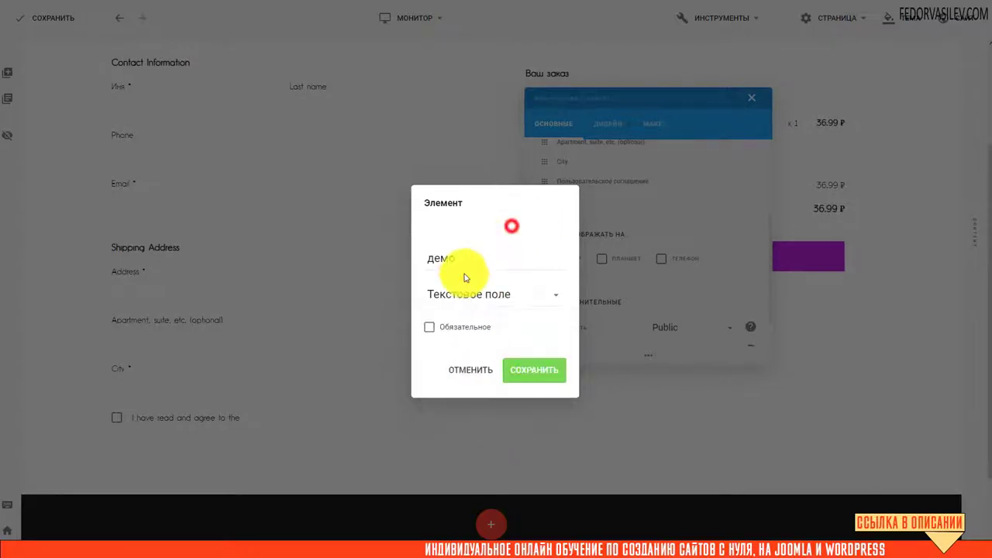
click(429, 329)
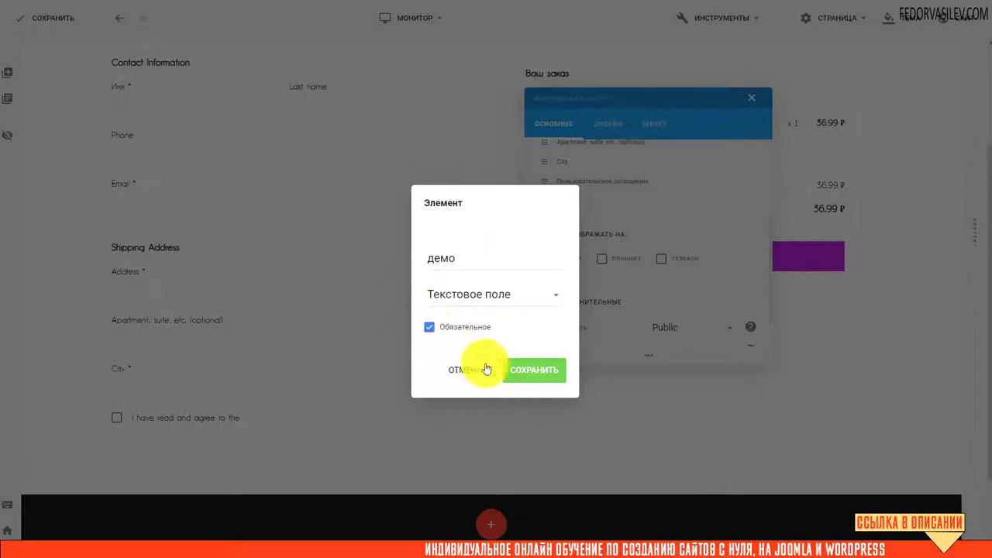
click(518, 369)
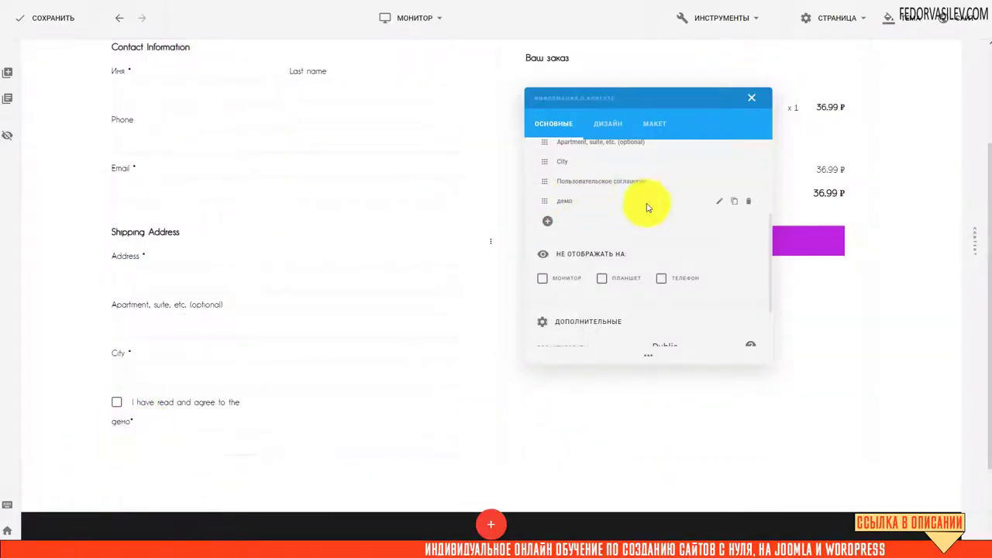
Step: Delete the демо field from the customer information form
click(747, 201)
click(541, 275)
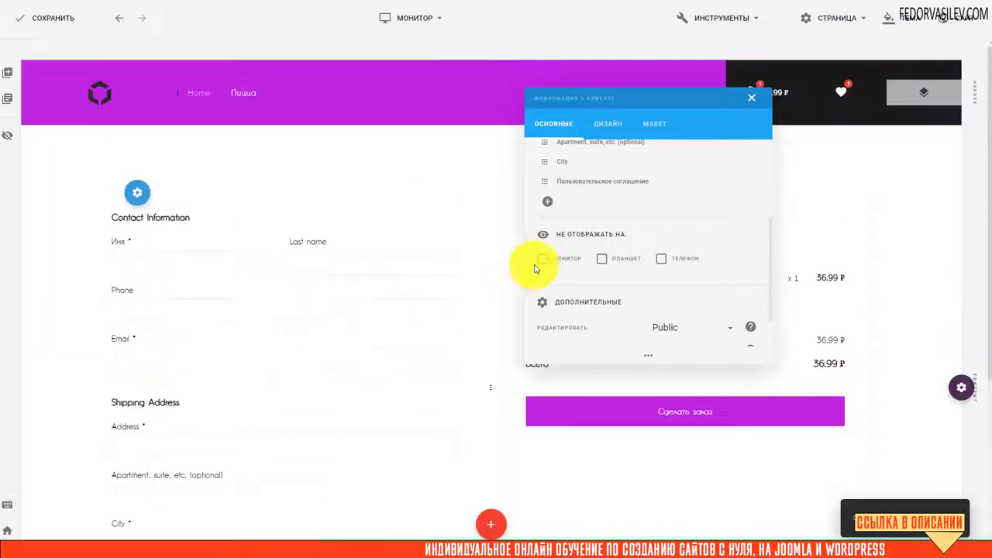
scroll(613, 235, up, 3)
scroll(313, 317, down, 2)
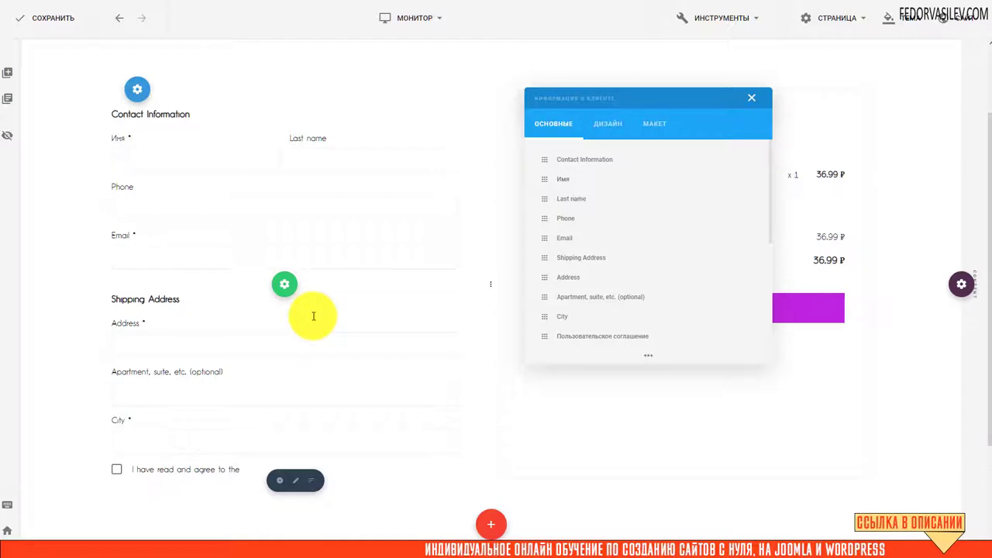
Step: Look over the customer form's design settings, close them and save the checkout page
click(595, 136)
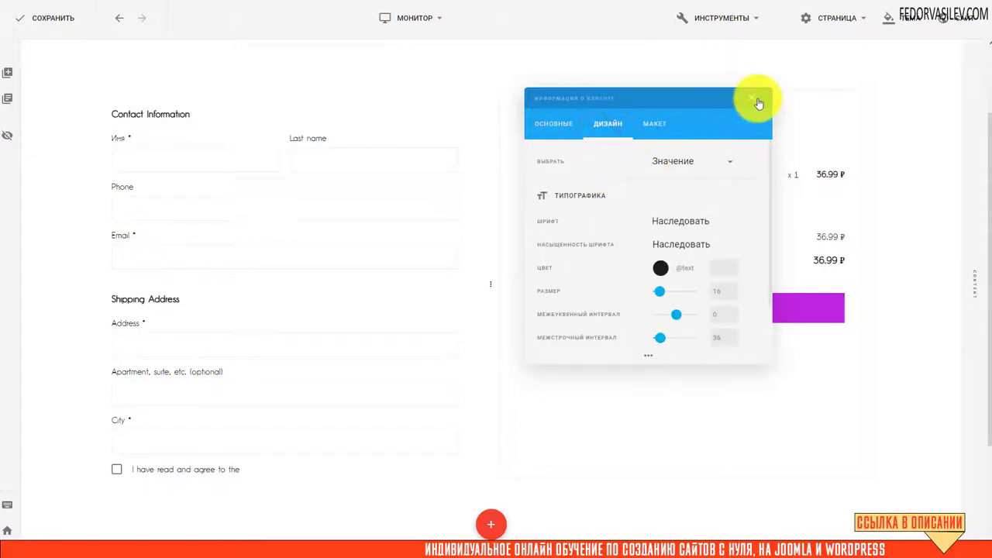
click(753, 98)
scroll(360, 231, up, 1)
scroll(355, 221, down, 2)
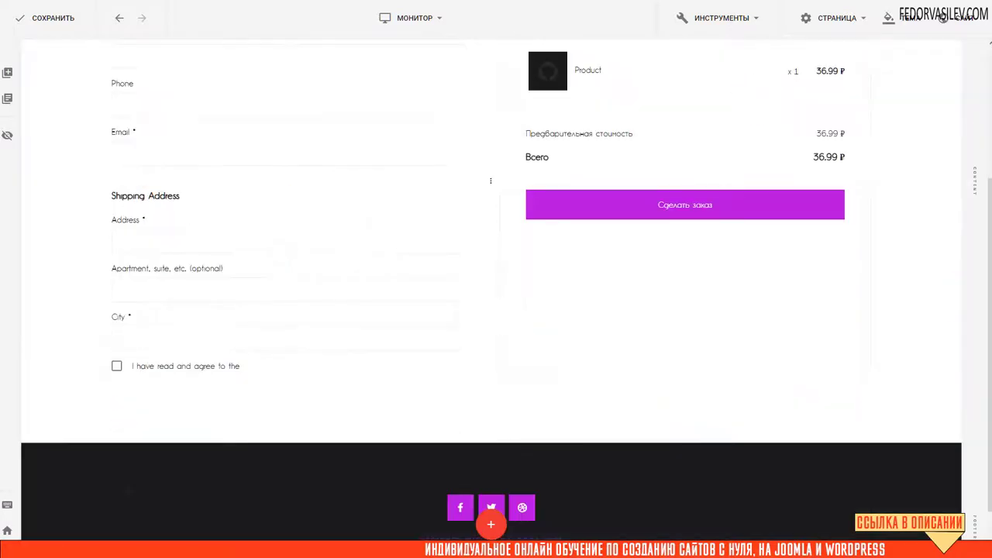
scroll(531, 354, up, 2)
click(65, 29)
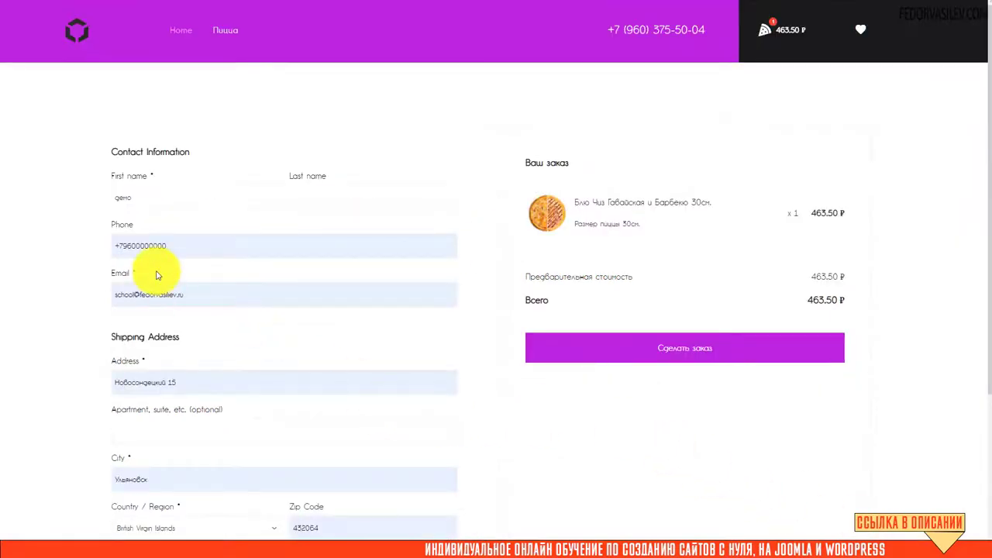
Step: On the live checkout page, check the filled-in customer details and place the pizza order
scroll(277, 234, down, 2)
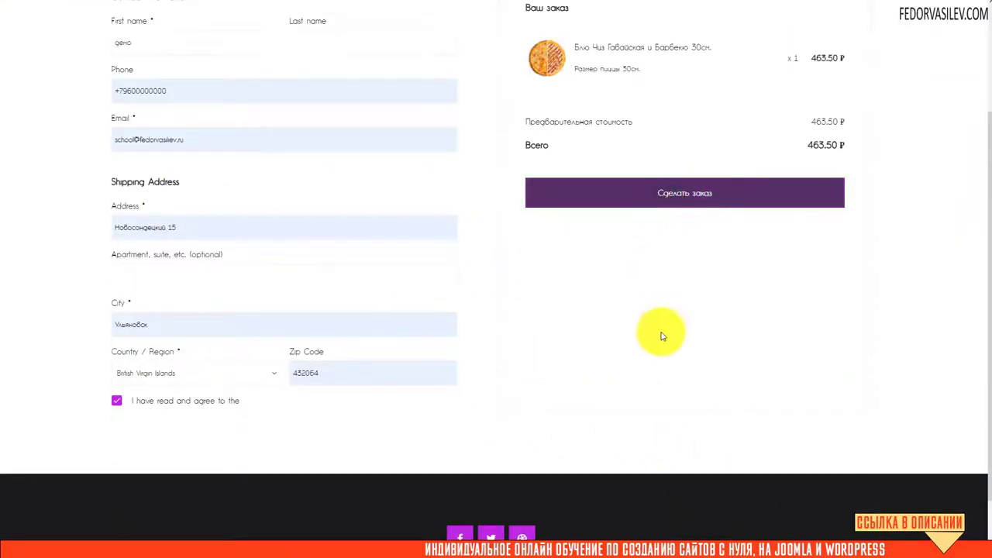
scroll(663, 335, up, 1)
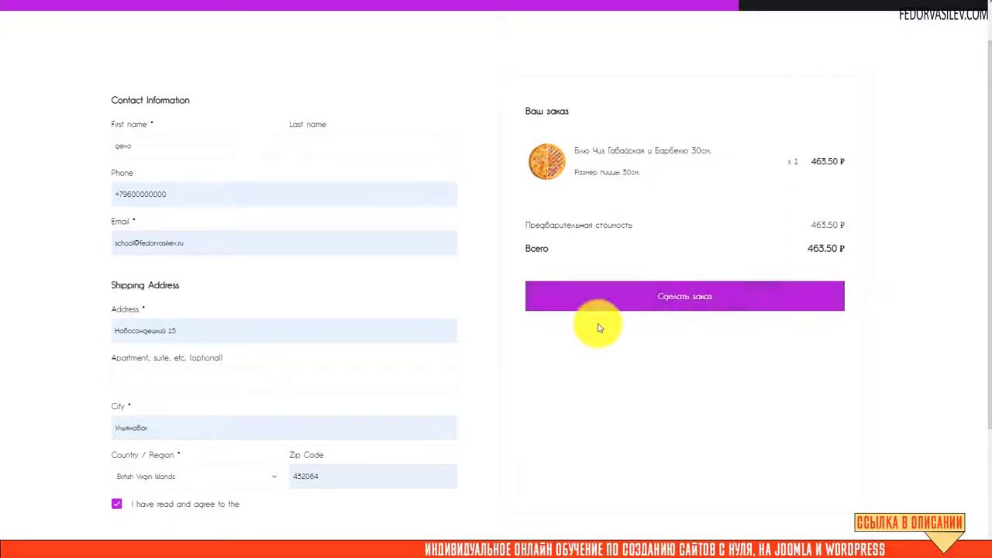
click(671, 295)
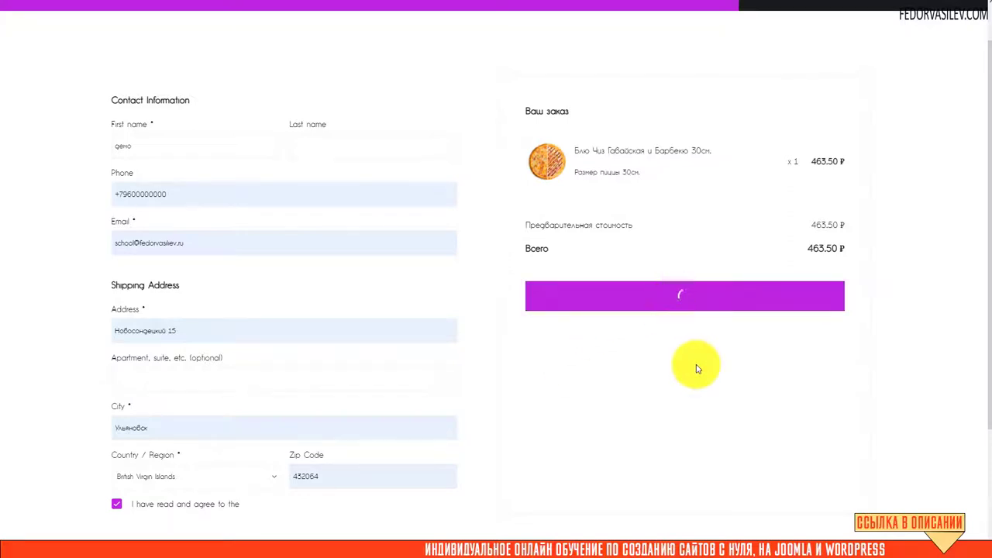
Step: Examine the heading and message text of the order thank-you page
drag(385, 266, 605, 274)
click(492, 283)
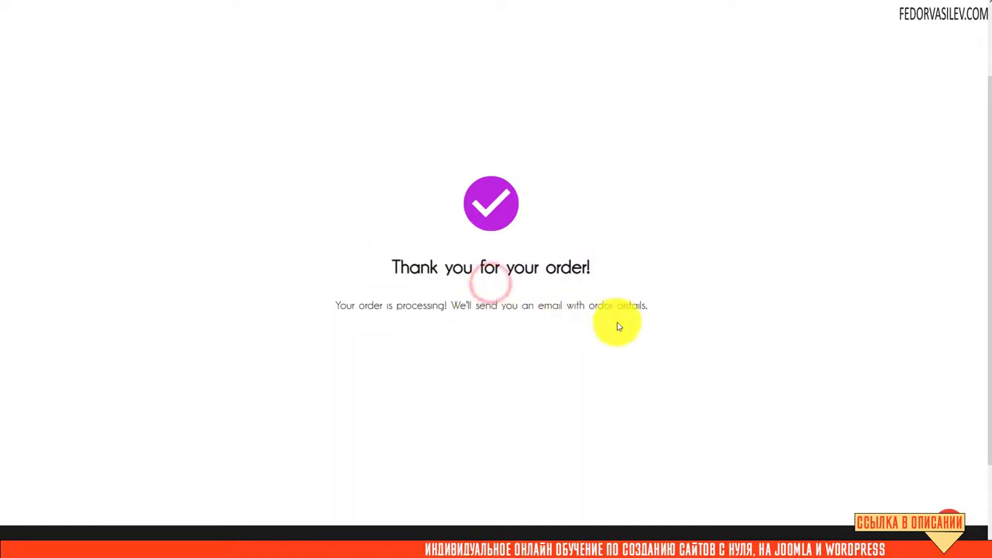
scroll(456, 66, up, 2)
scroll(445, 292, down, 4)
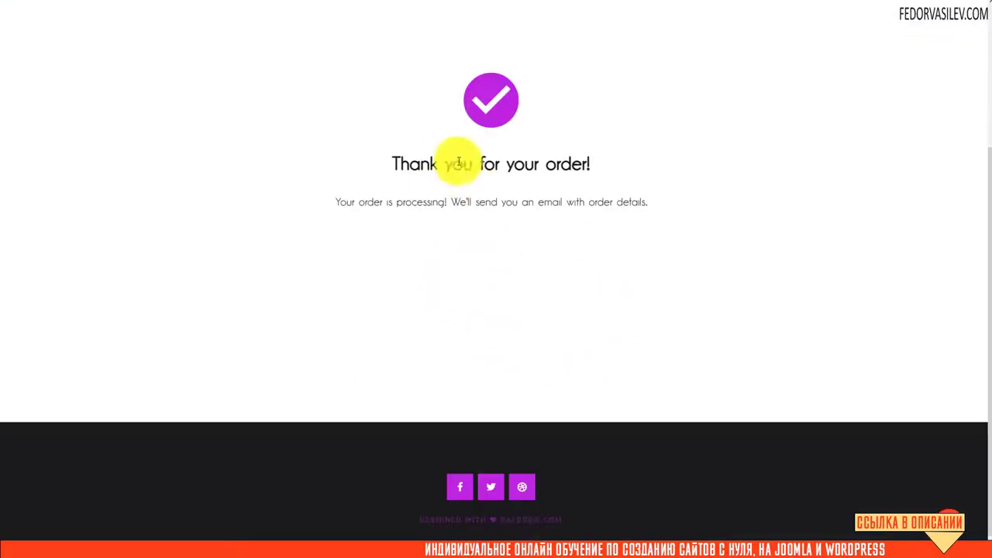
click(480, 288)
drag(653, 203, 388, 164)
scroll(741, 248, up, 3)
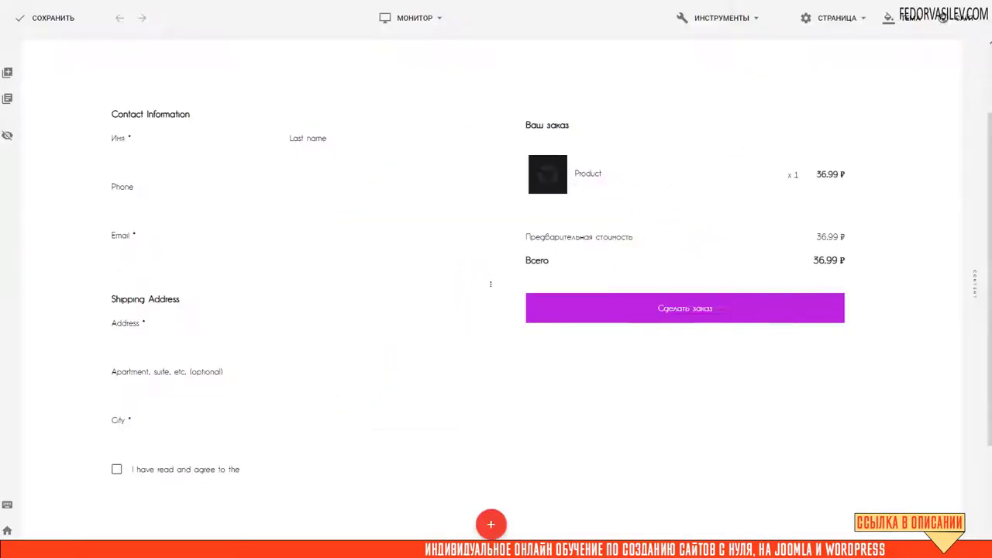
Step: Open the new order from the store's orders list and review its customer information and ordered items
mouse_move(39, 123)
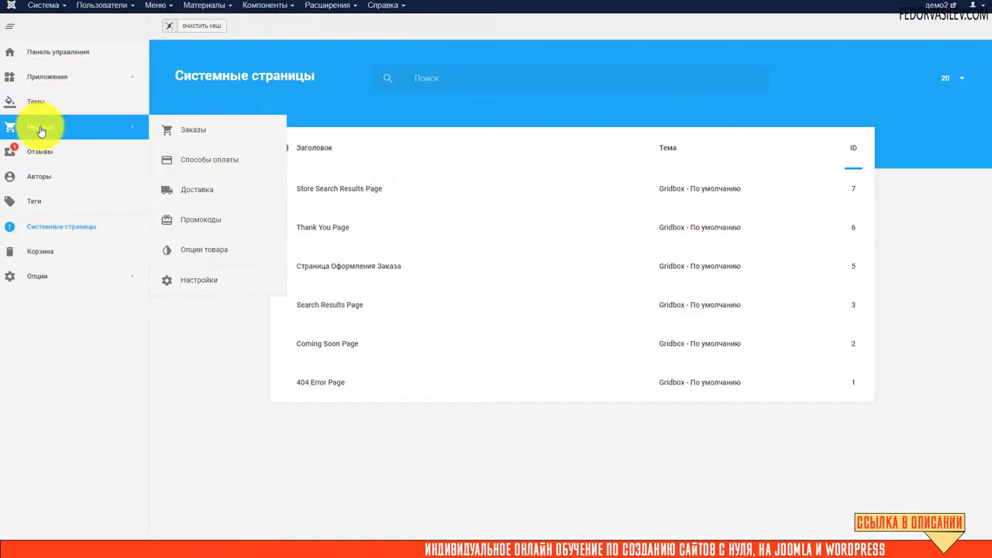
click(182, 127)
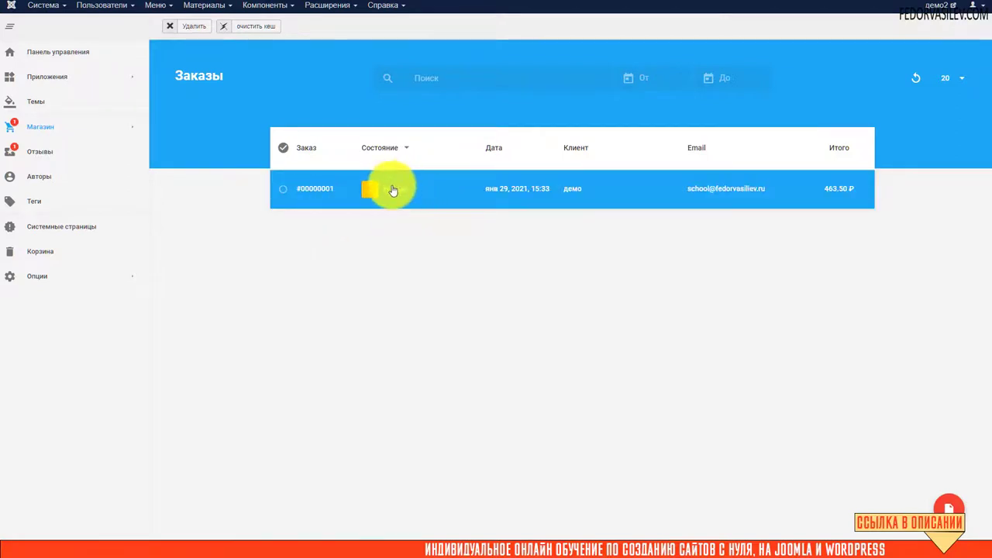
click(323, 191)
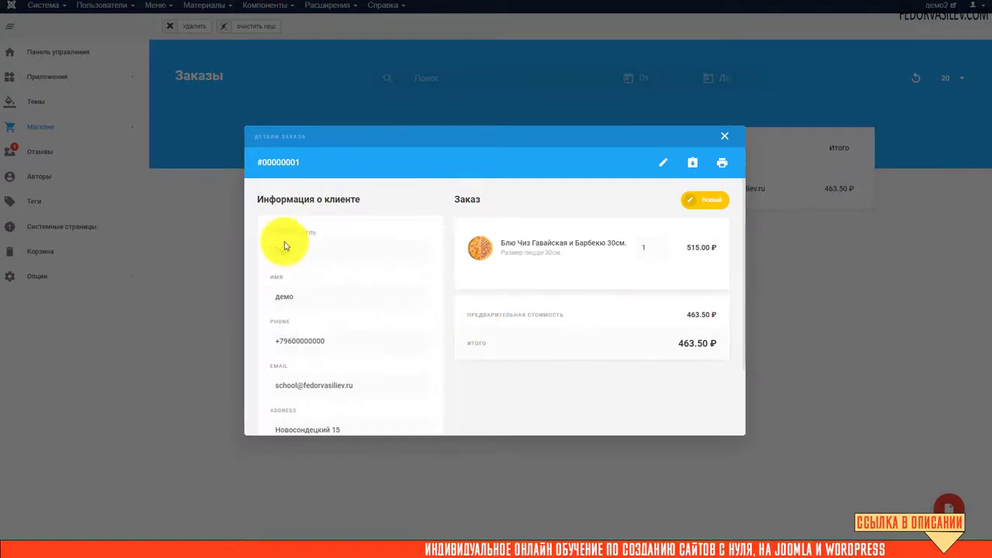
scroll(299, 257, down, 3)
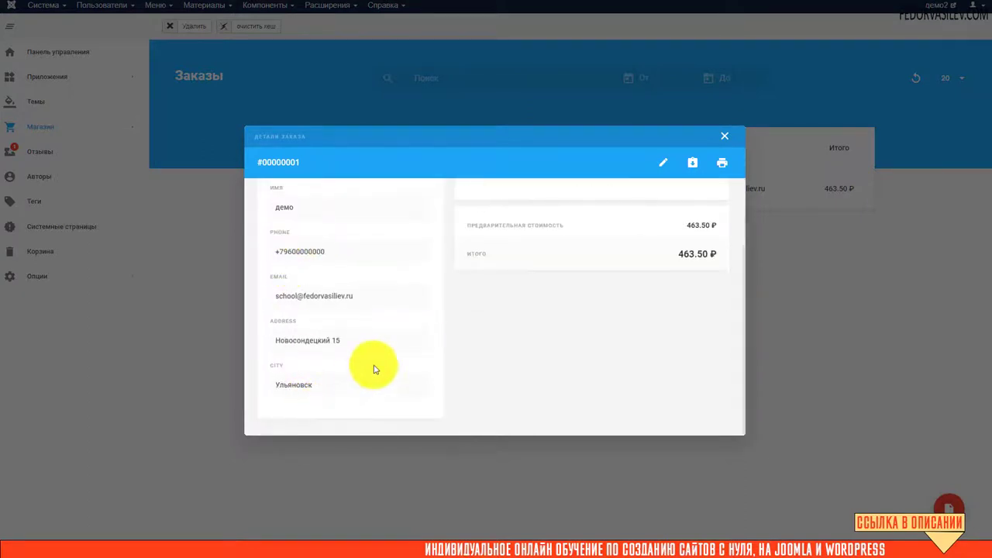
scroll(303, 254, up, 3)
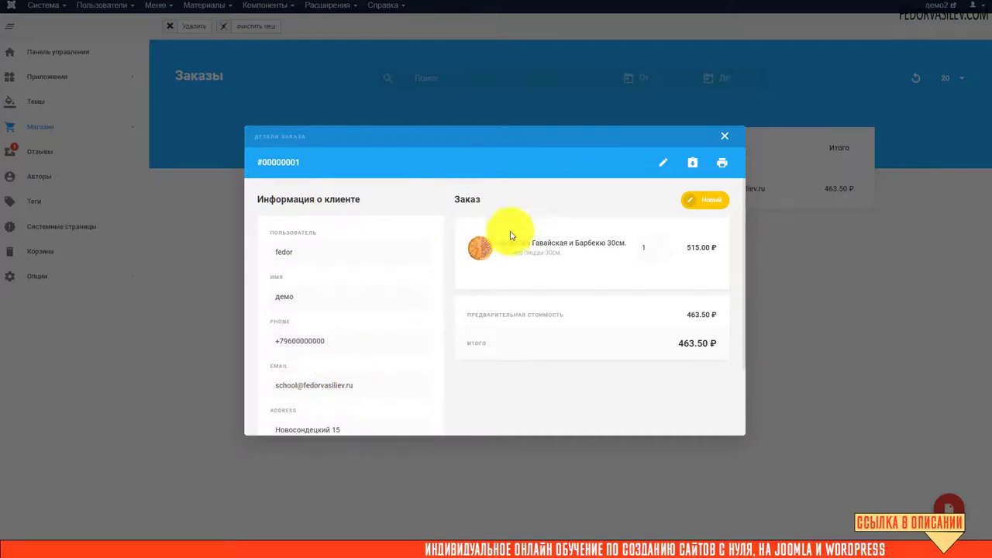
Step: Try editing the order and, after reopening its details, try downloading it as a PDF file
click(664, 165)
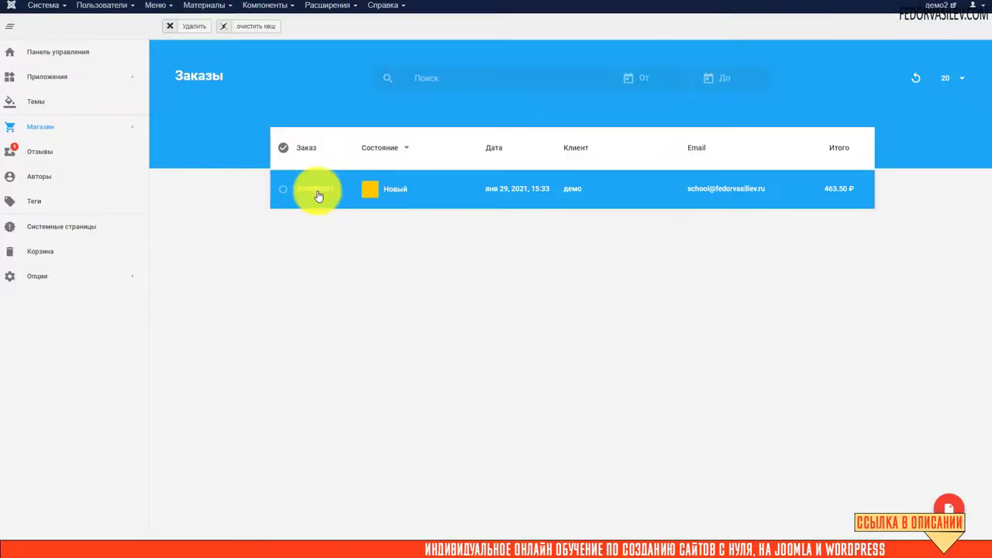
click(317, 192)
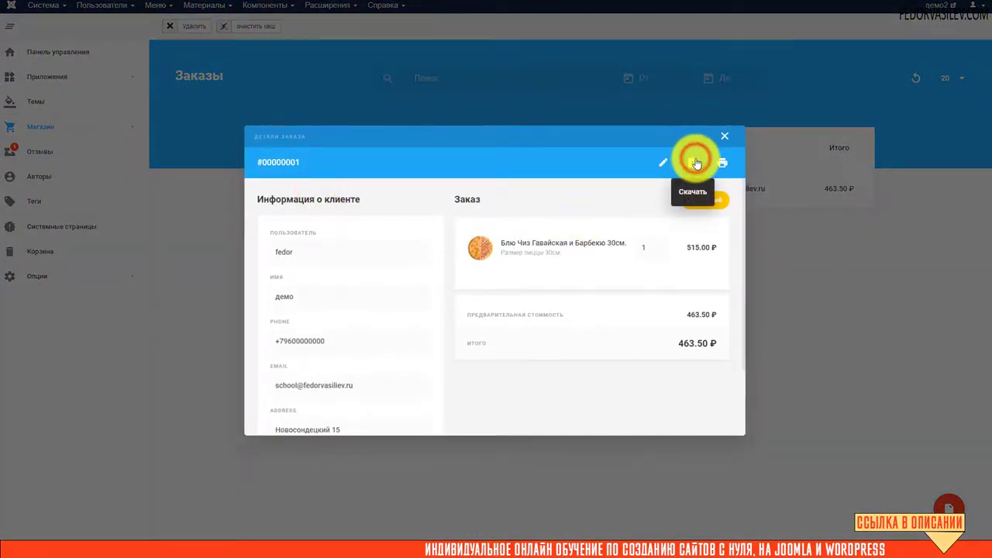
click(696, 163)
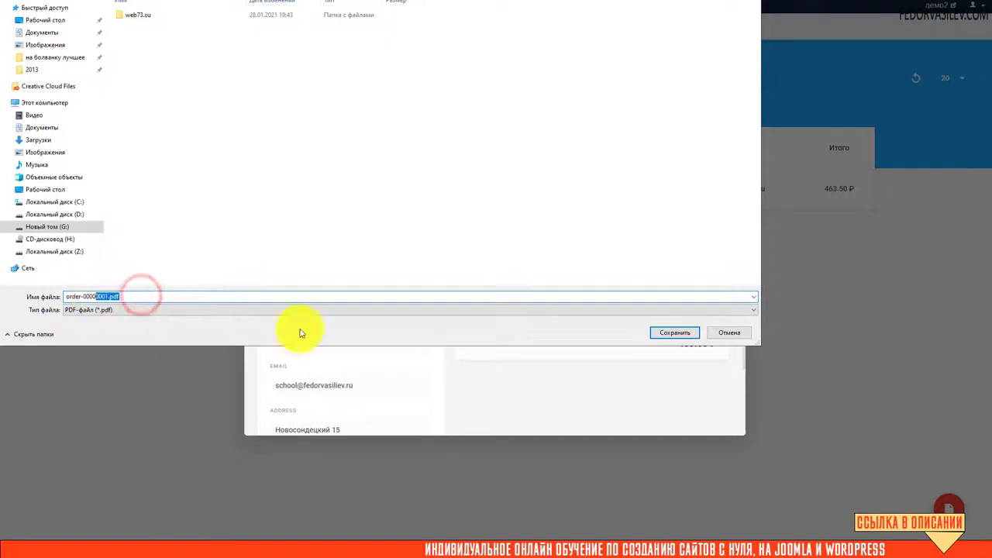
click(721, 333)
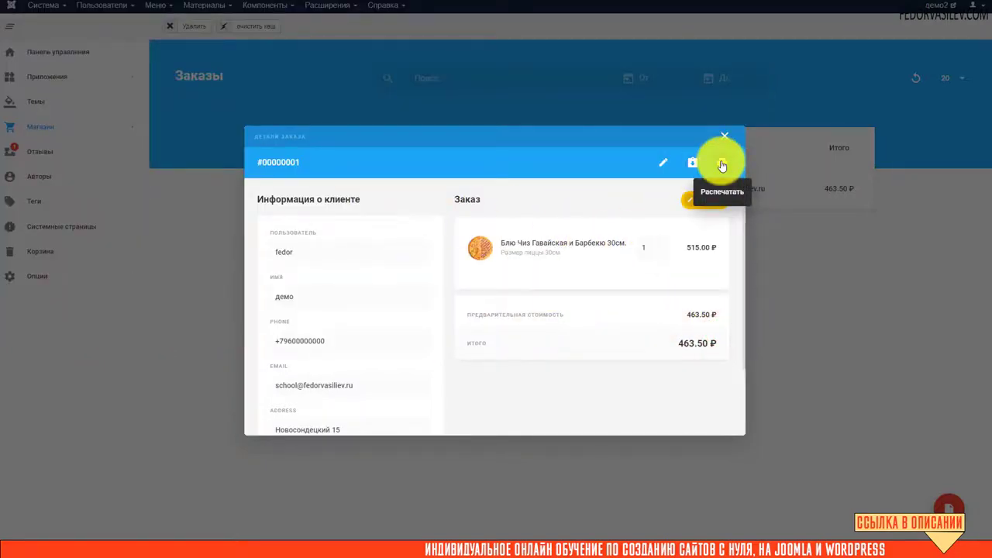
Step: Set the order's status to Завершенный with the comment "всвсс", save it and close the order details
scroll(310, 279, down, 3)
scroll(341, 271, up, 3)
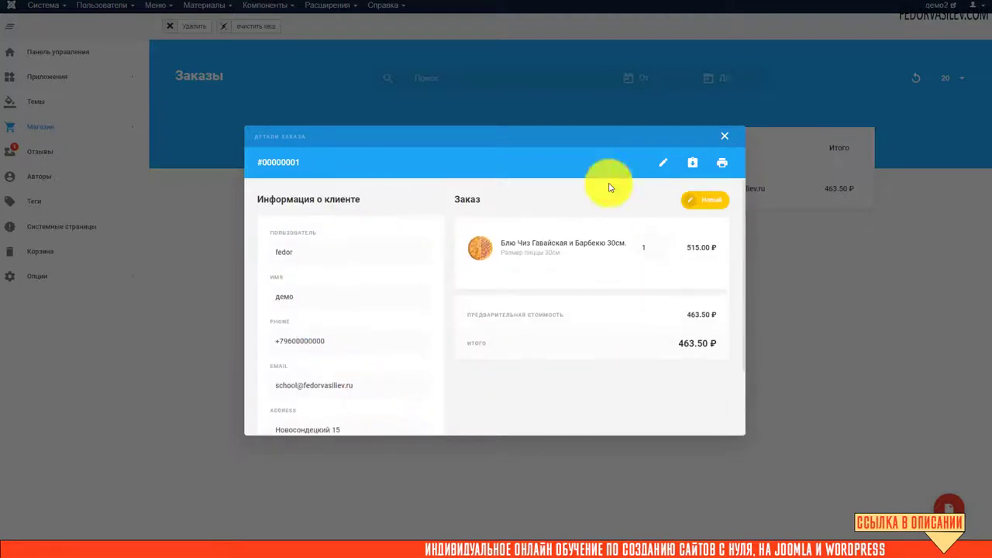
click(689, 200)
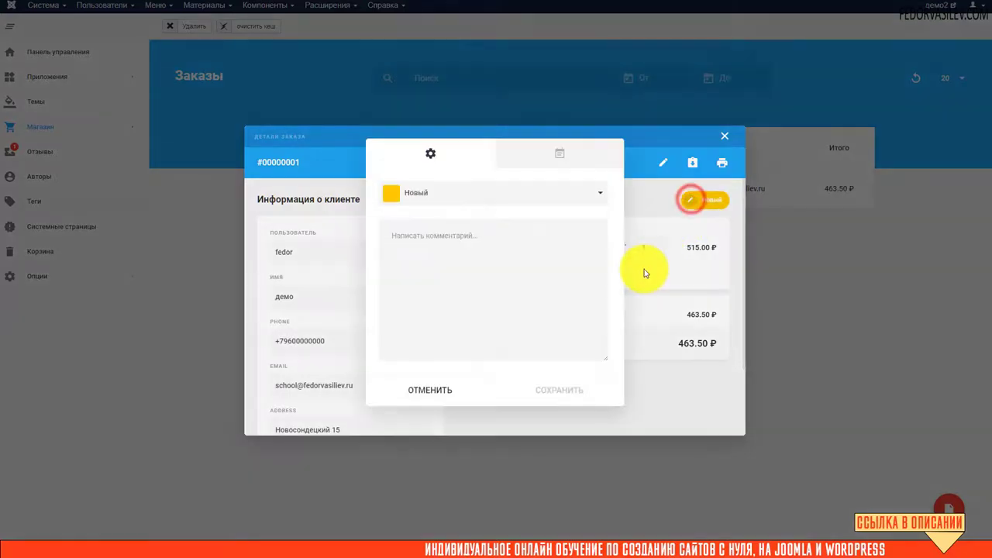
click(413, 195)
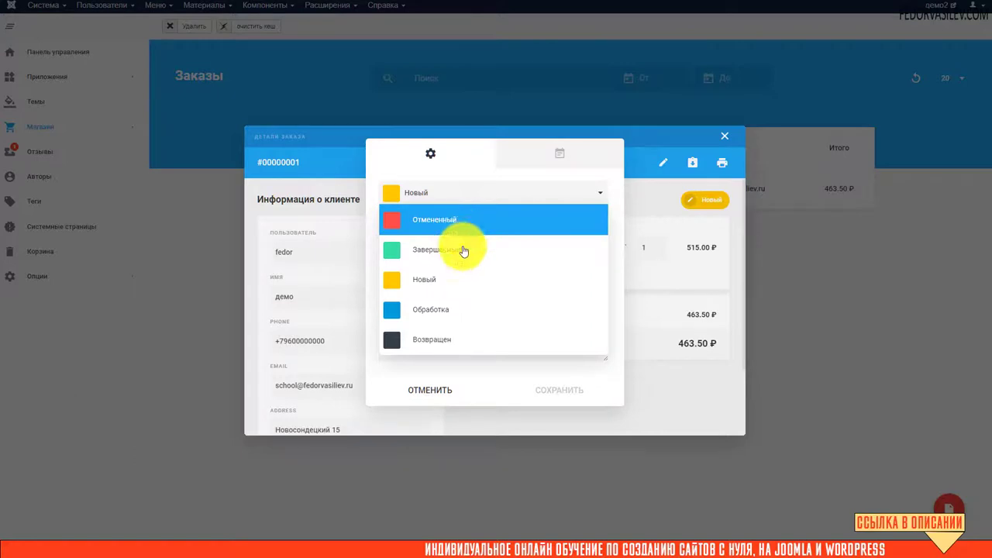
click(429, 252)
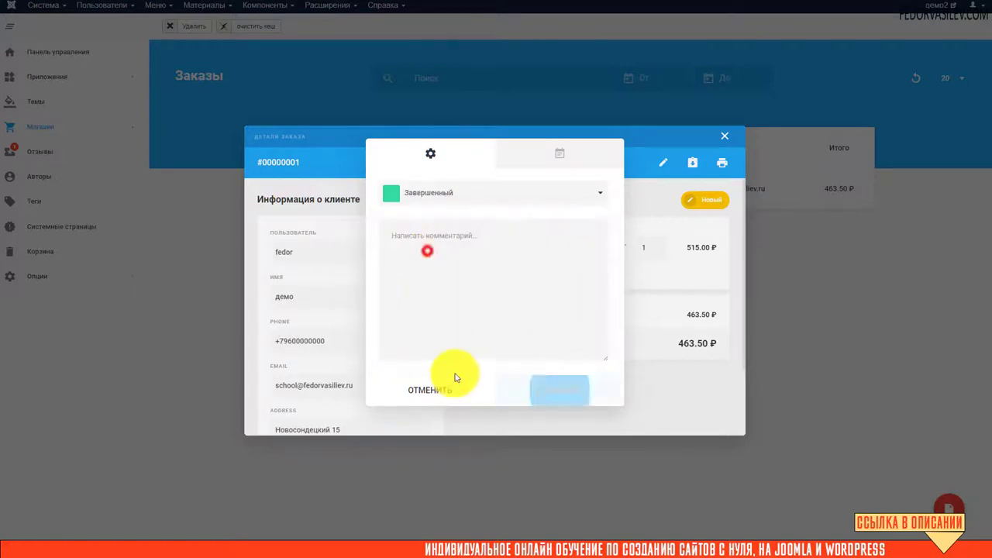
click(410, 245)
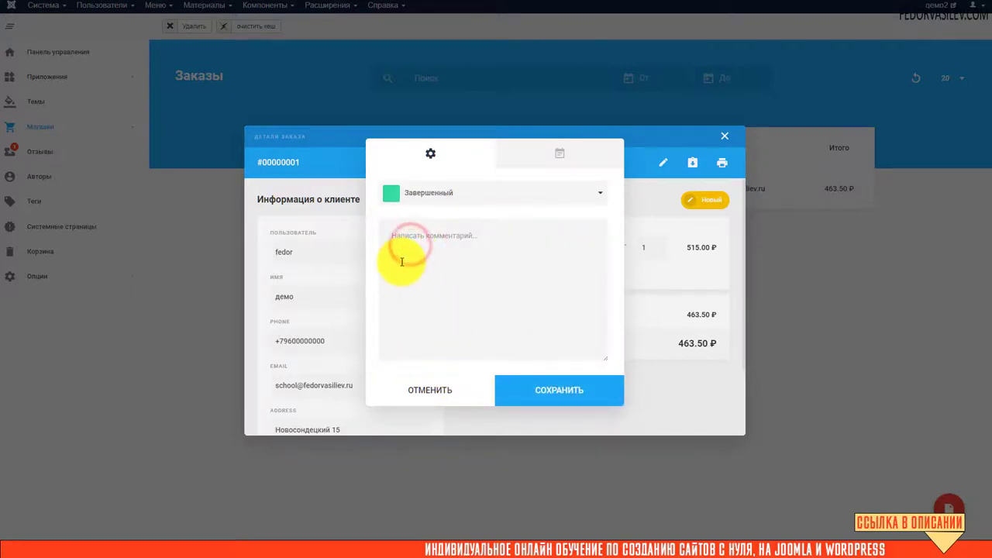
text(всвсс)
click(563, 383)
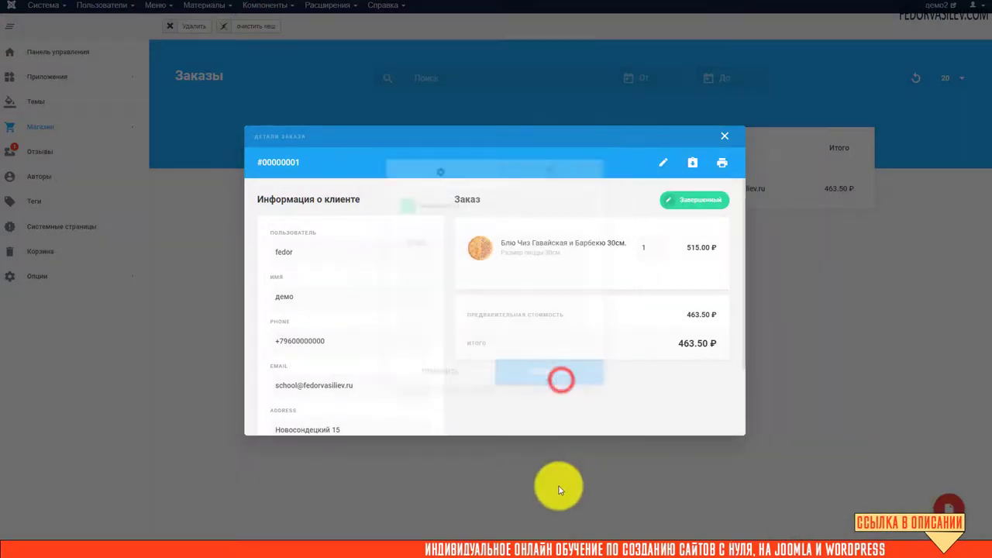
click(724, 135)
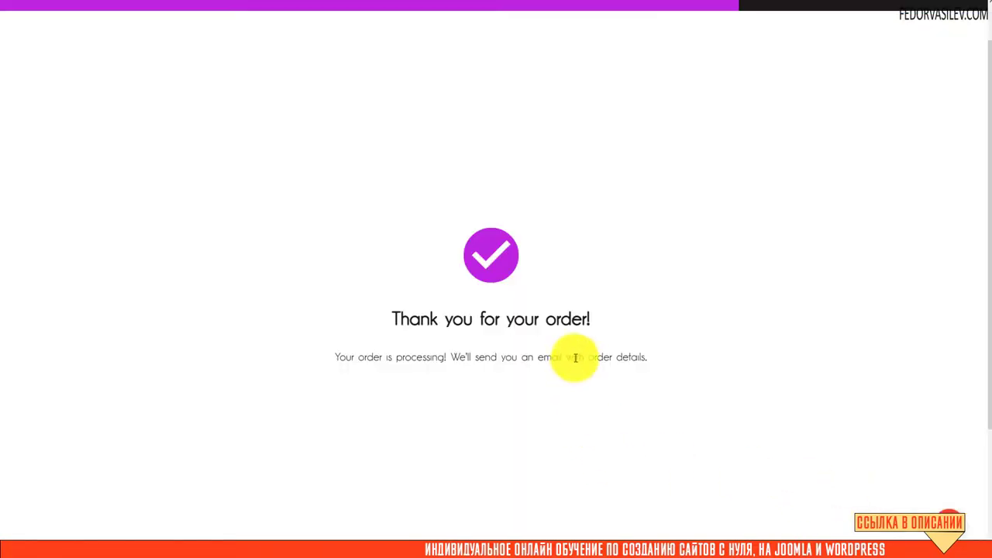
Step: Review the English heading and message wording on the live order thank-you page
drag(587, 356, 454, 318)
click(698, 301)
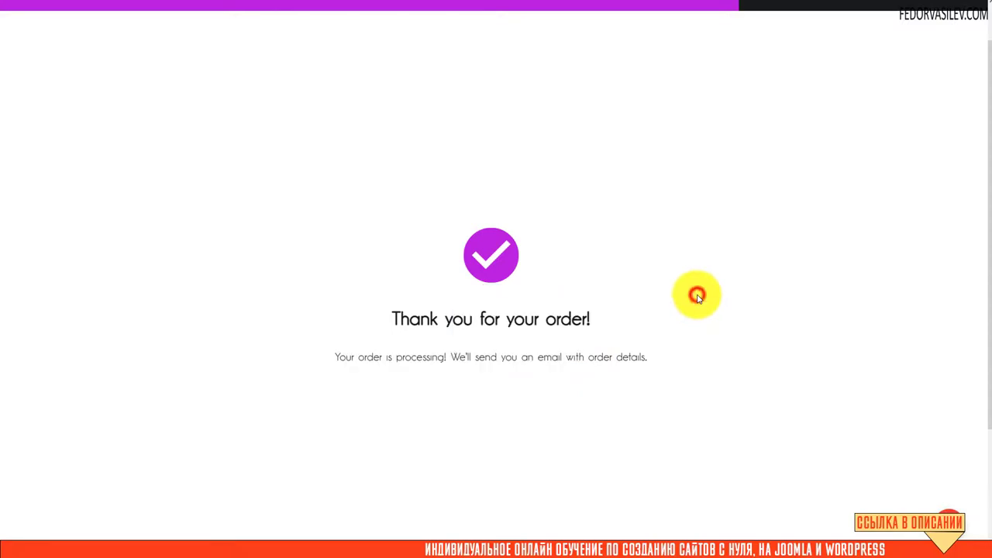
scroll(695, 292, up, 1)
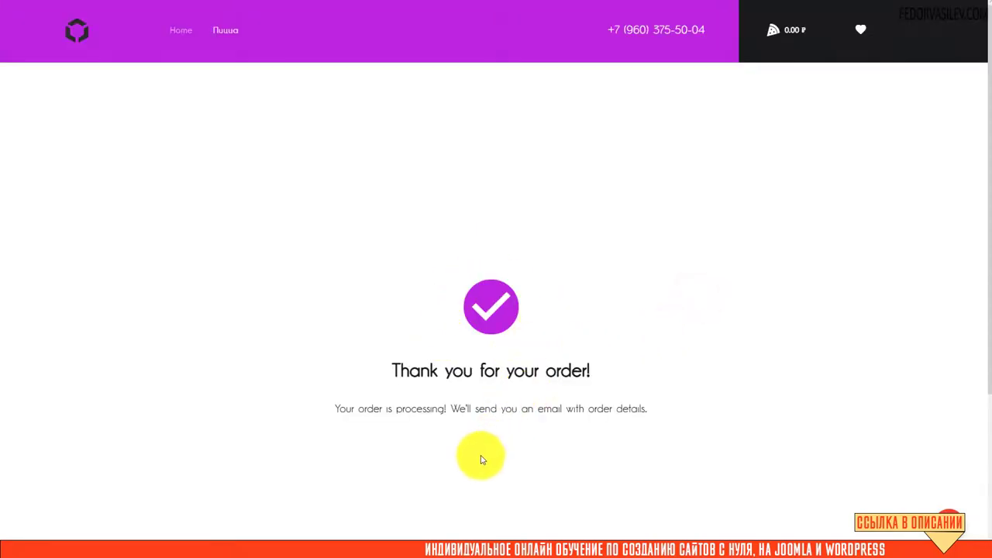
drag(636, 425, 423, 369)
click(756, 346)
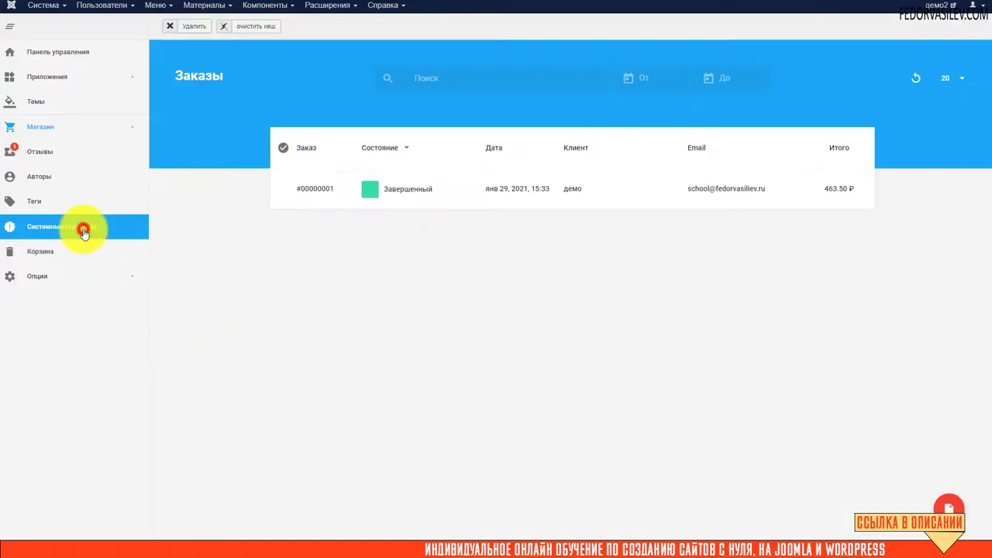
Step: In the system pages list, rename Thank You Page to "Страница Спасибо" and save the change
click(83, 233)
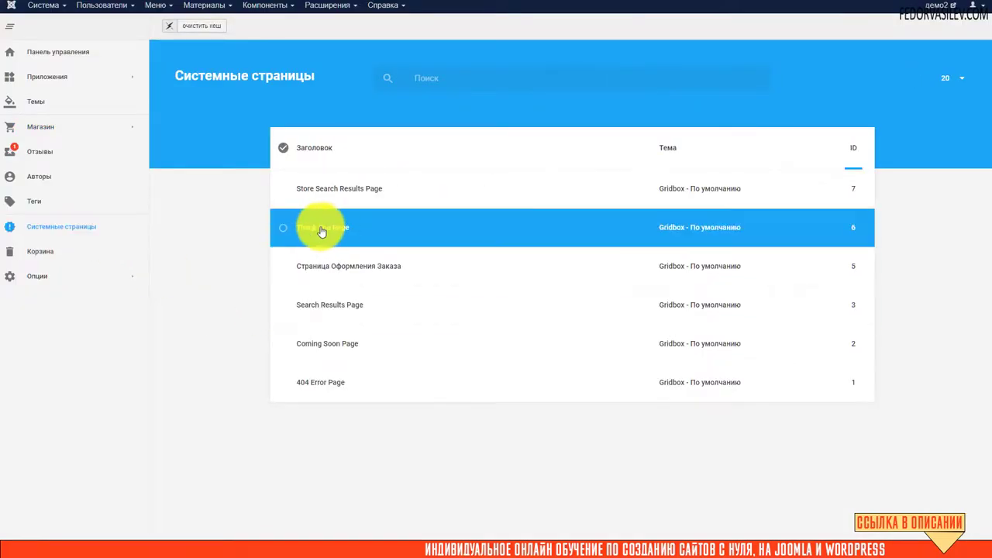
click(363, 242)
drag(516, 257, 432, 256)
key(BackSpace)
right_click(456, 251)
click(481, 330)
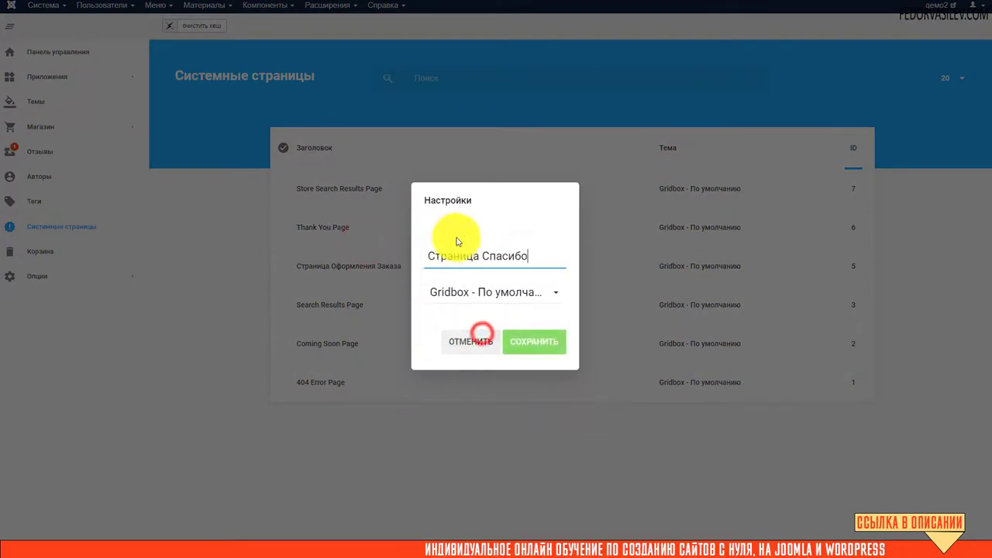
click(535, 343)
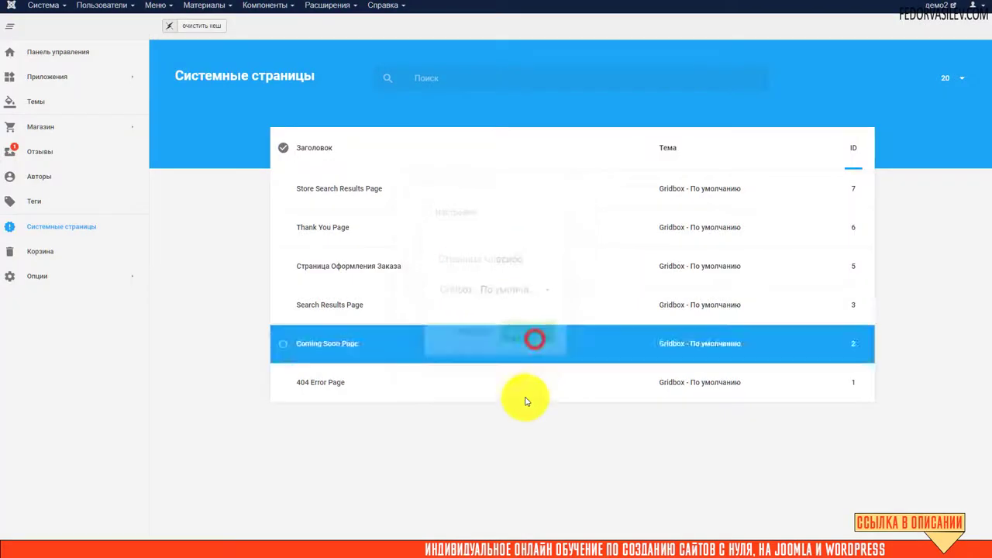
Step: Open the thank-you page for editing and look through the Font Awesome 5 icons available for its check mark
click(344, 227)
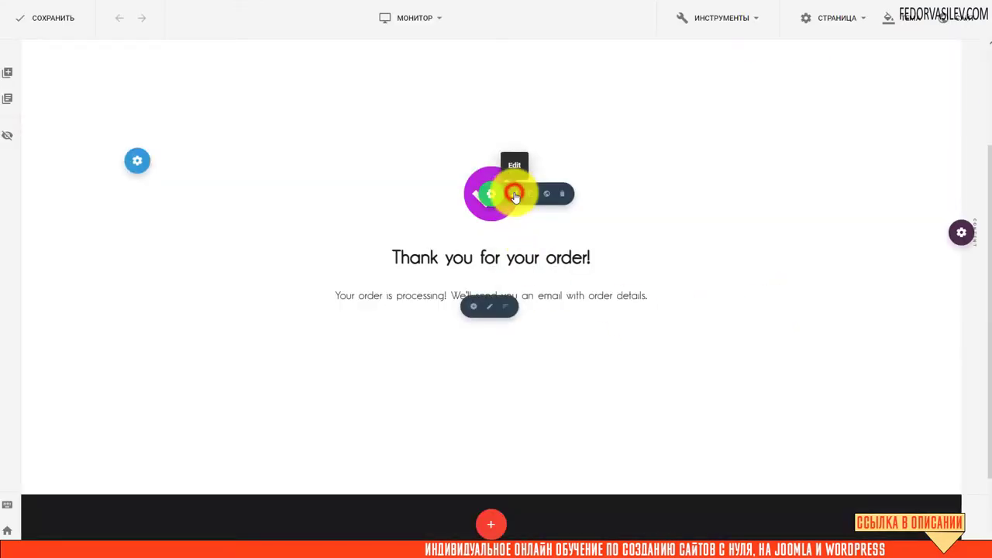
click(515, 194)
click(884, 116)
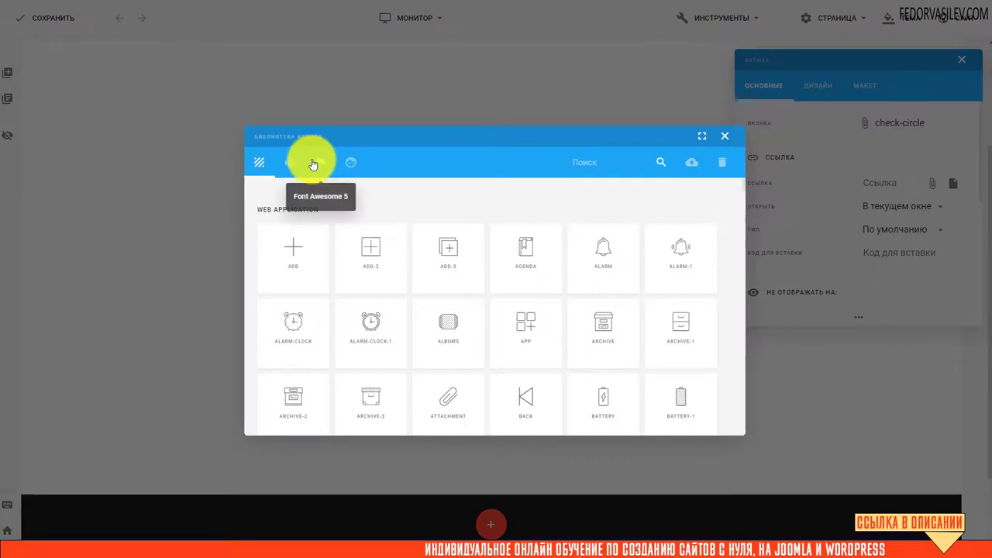
click(316, 161)
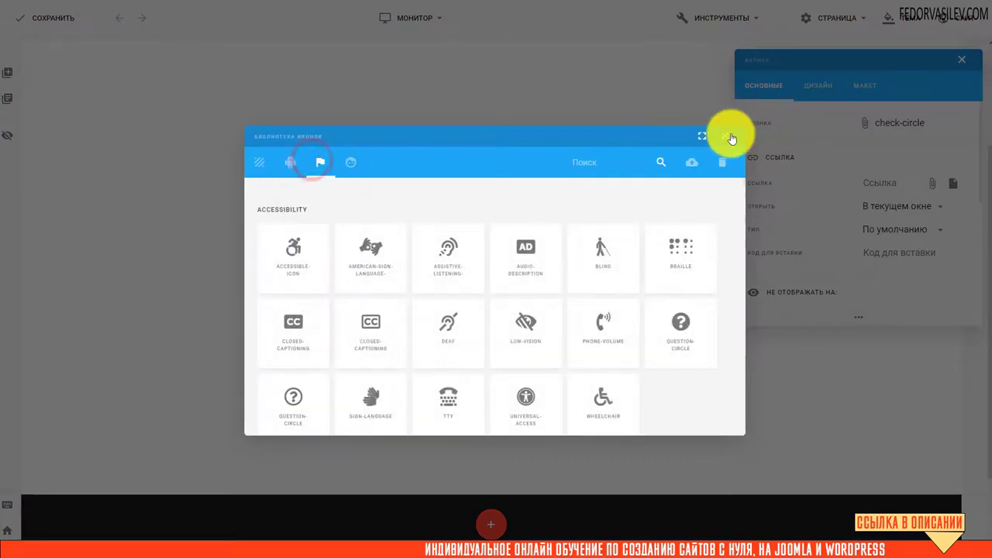
click(732, 138)
click(956, 53)
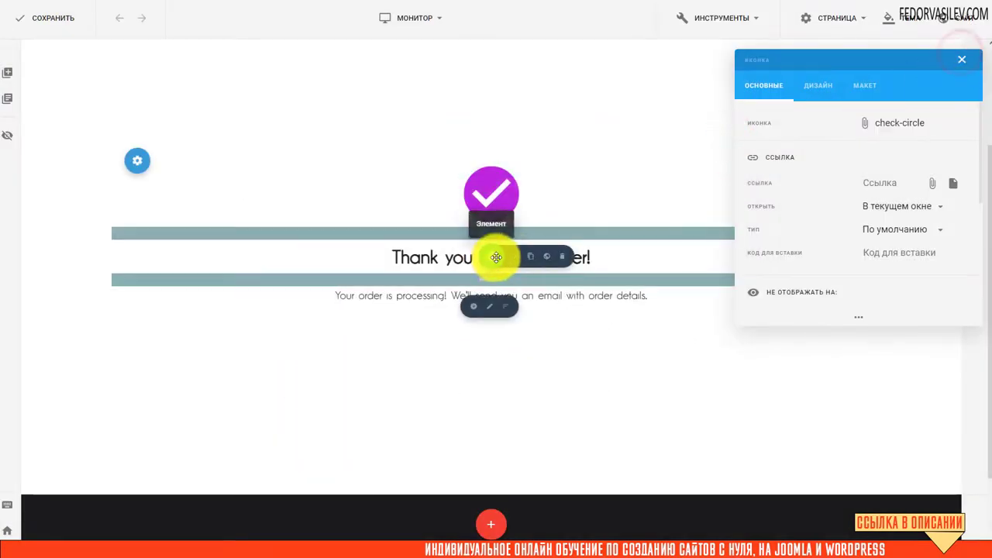
Step: Change the thank-you page heading to "Спасибо за ваш заказ!" and give it the Flip animation effect
click(514, 255)
click(866, 124)
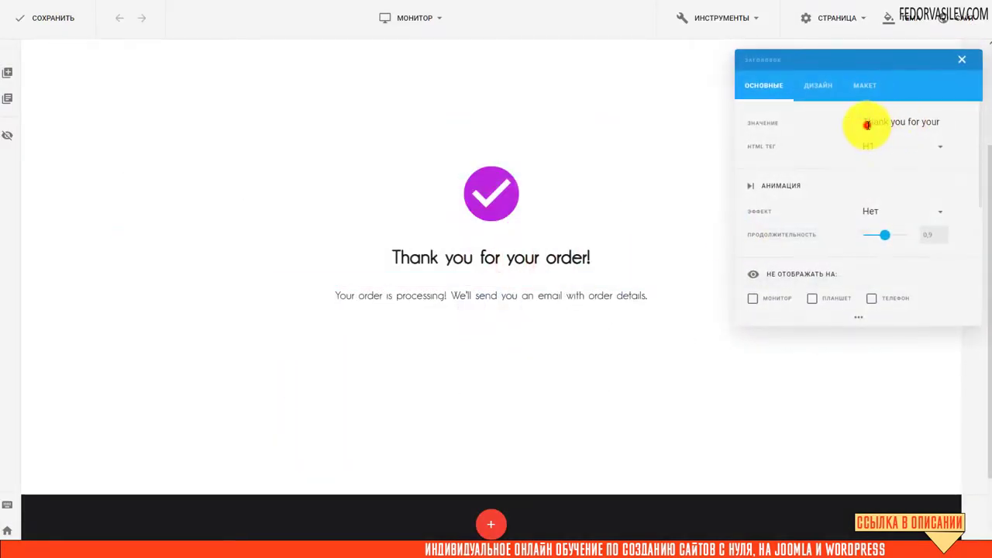
triple_click(876, 121)
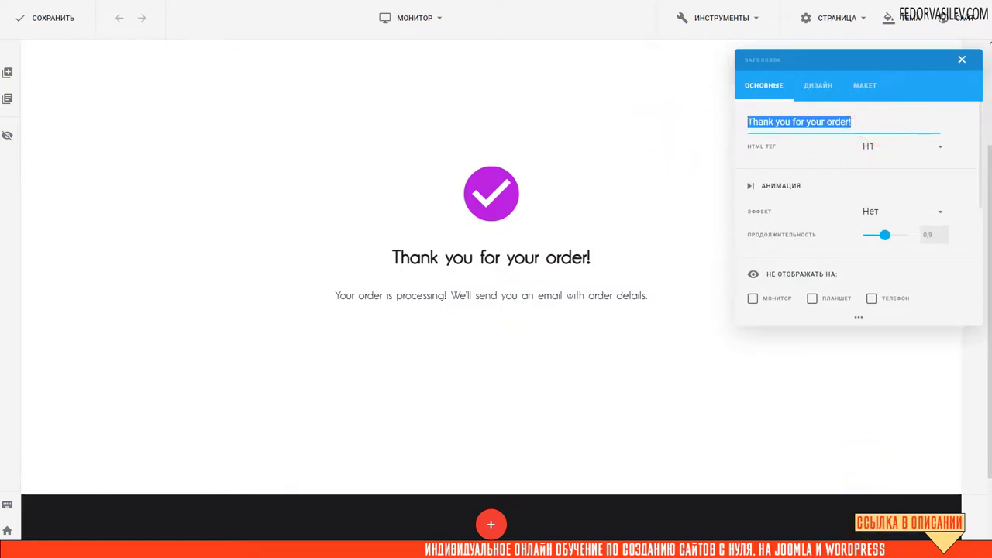
text(Спасибо за ваш заказ!)
click(879, 214)
click(841, 279)
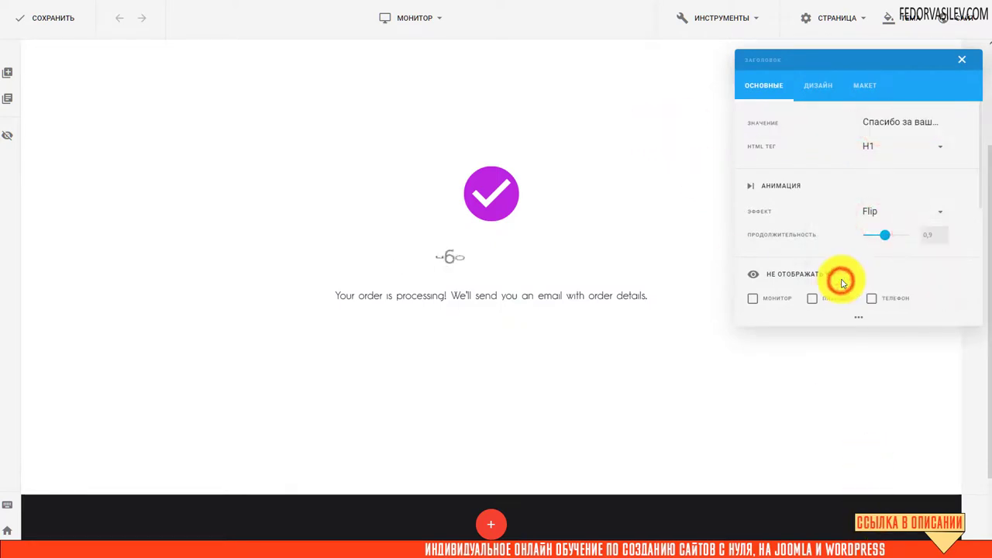
click(962, 58)
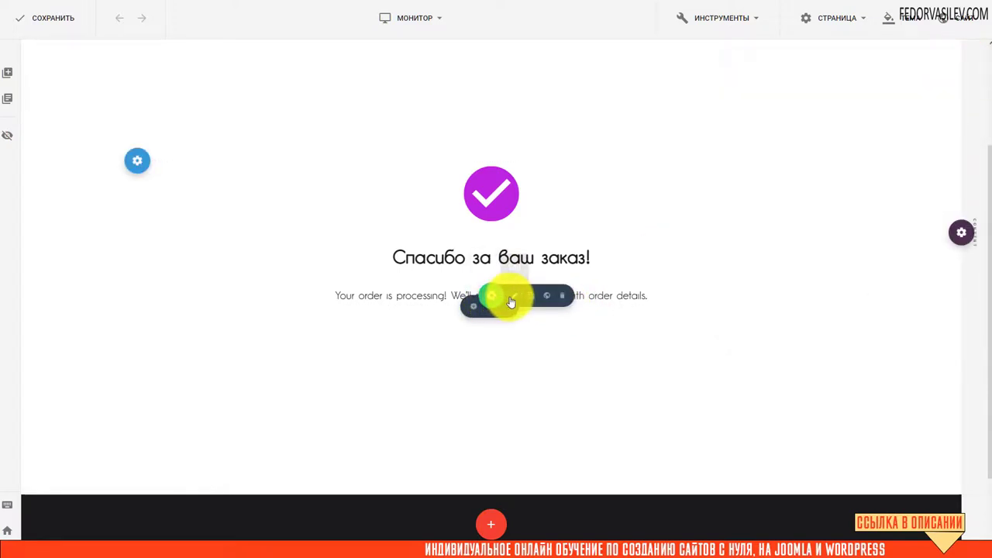
Step: Replace the message below the heading with "Ваш заказ обрабатывается! Мы вышлем вам электронное письмо с подробностями заказа." and save the page
click(515, 296)
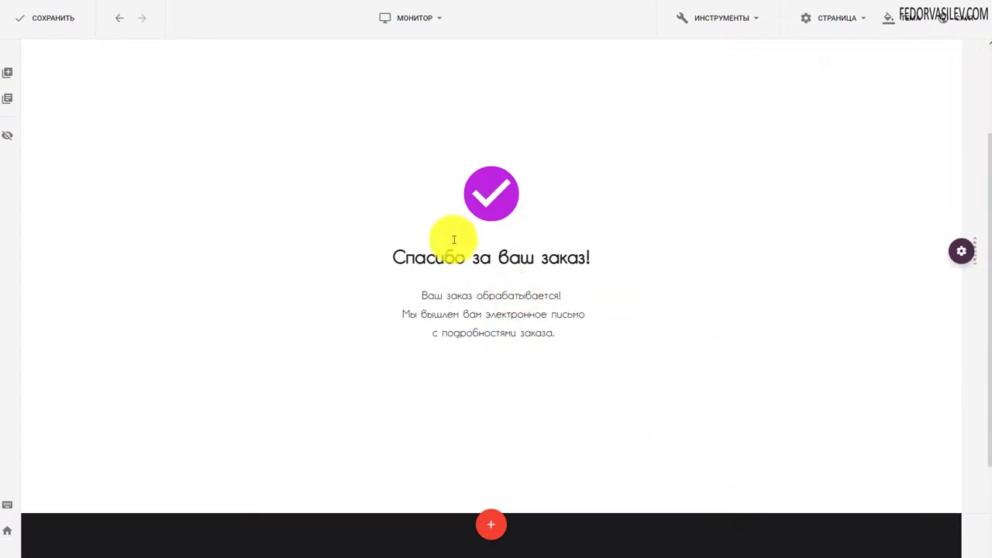
click(50, 17)
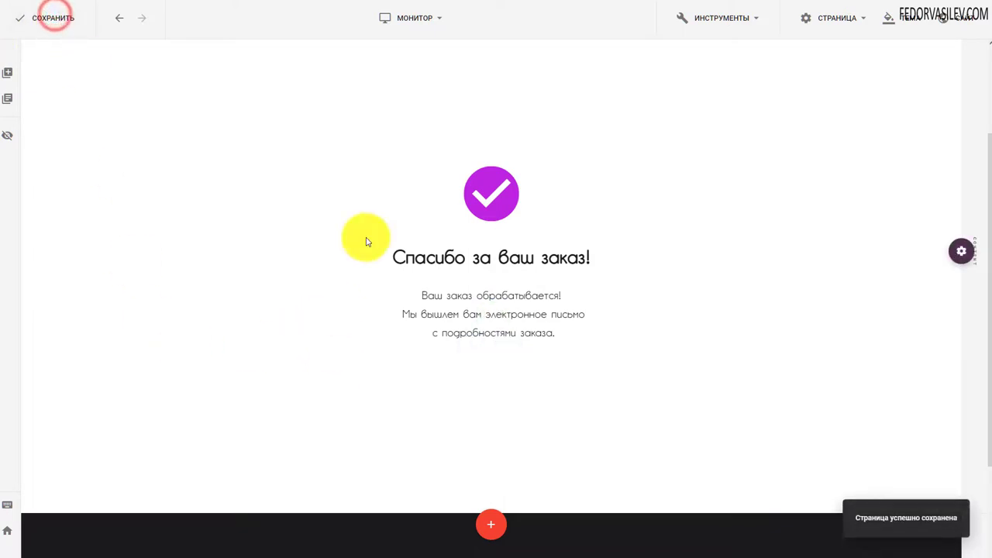